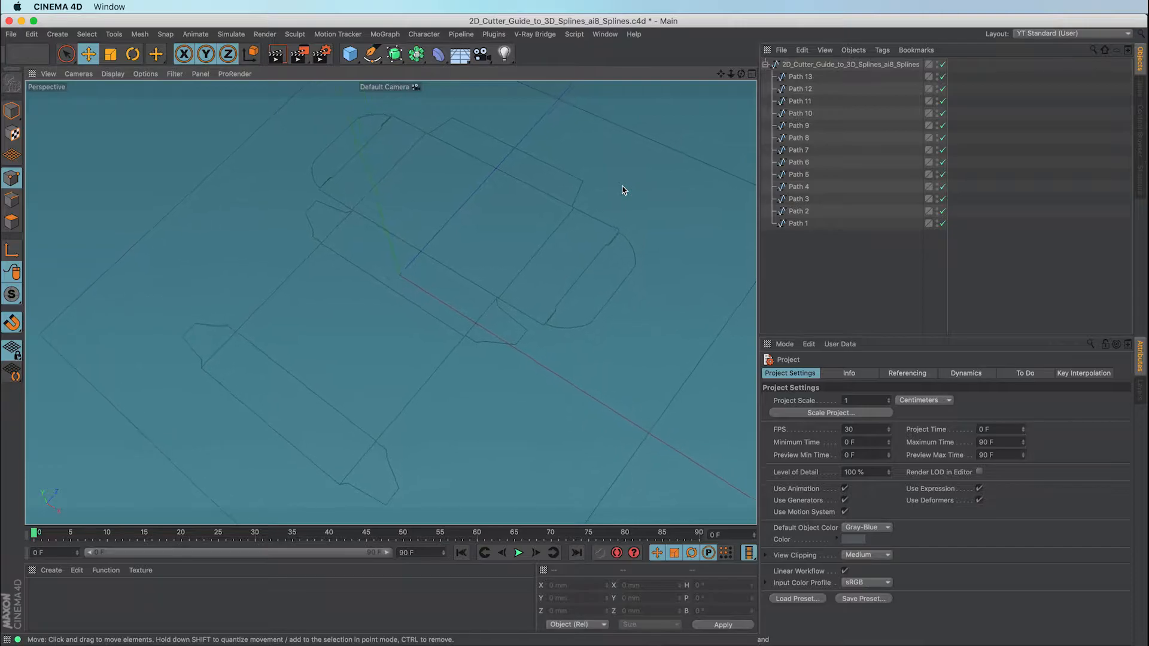
Step: Save the imported spline scene and switch to the box cutter guide in Illustrator
{"action": "key", "text": "super+s"}
{"action": "key", "text": "super+Tab"}
{"action": "key", "text": "super+Tab"}
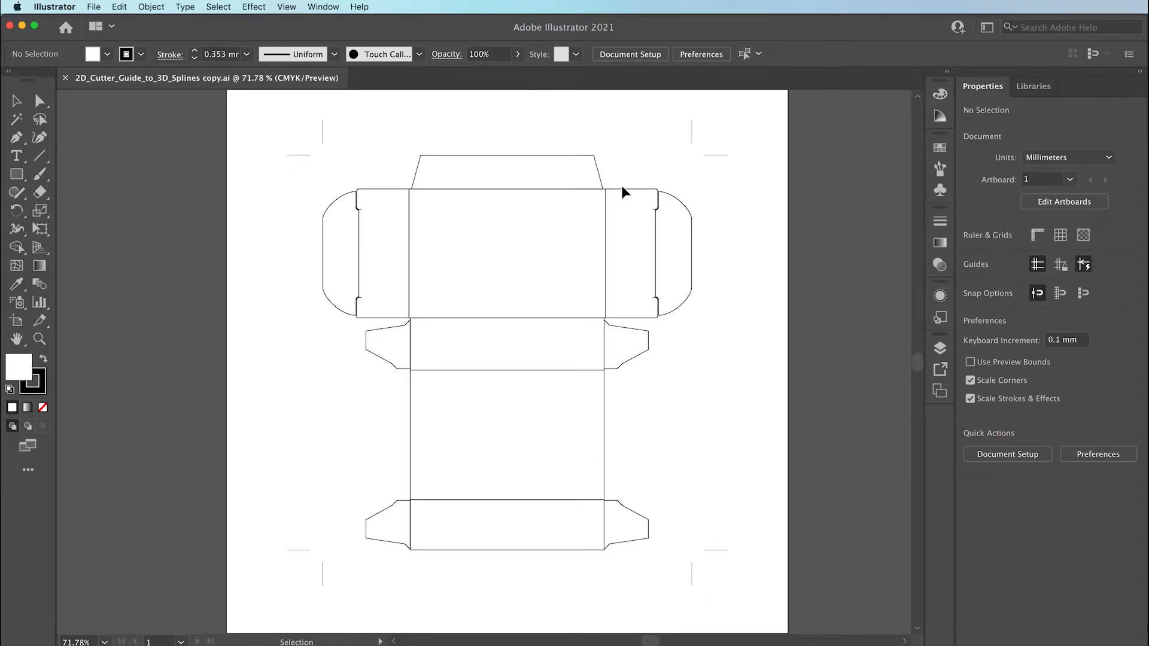
{"action": "key", "text": "super+Tab"}
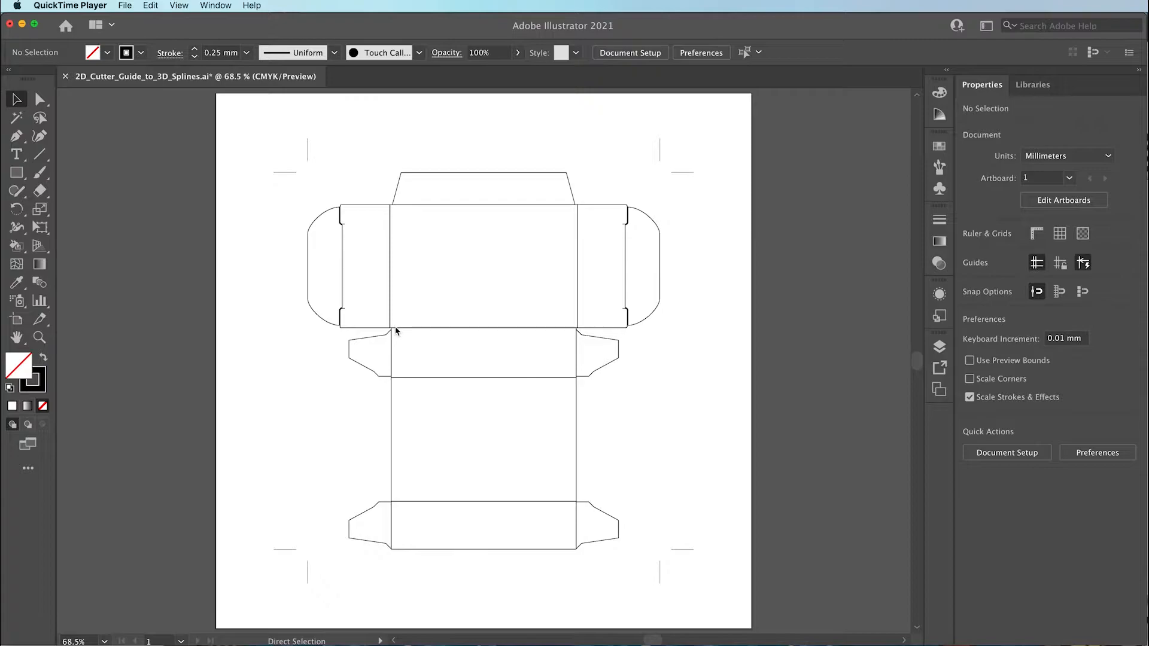
Step: Move the upper panel's left fold line and the top flap's outer edge out of place, undoing each move
{"action": "left_click", "coordinate": [356, 284]}
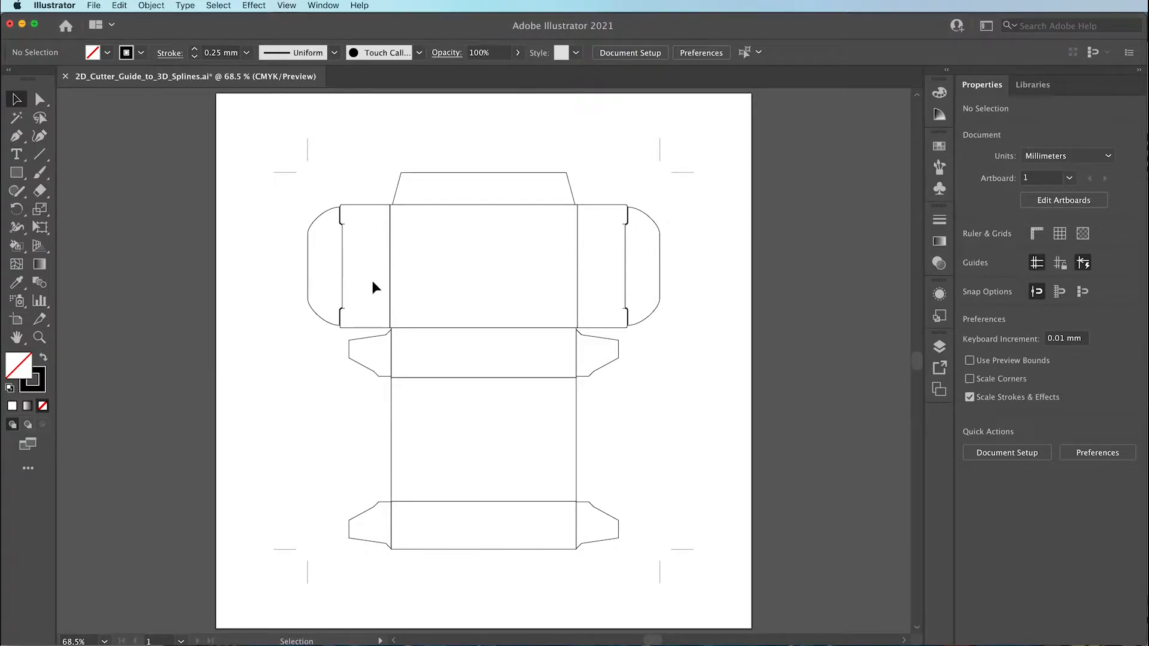
{"action": "left_click_drag", "start_coordinate": [390, 272], "coordinate": [356, 277]}
{"action": "key", "text": "super+z"}
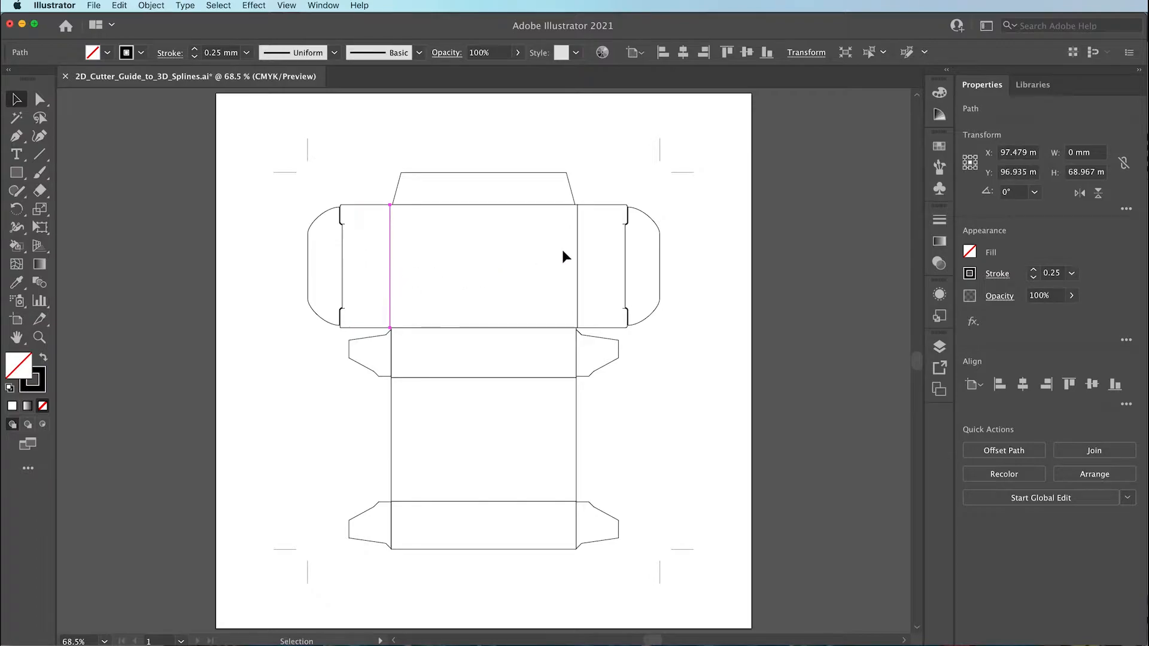
{"action": "left_click", "coordinate": [553, 173]}
{"action": "left_click_drag", "start_coordinate": [552, 172], "coordinate": [558, 154]}
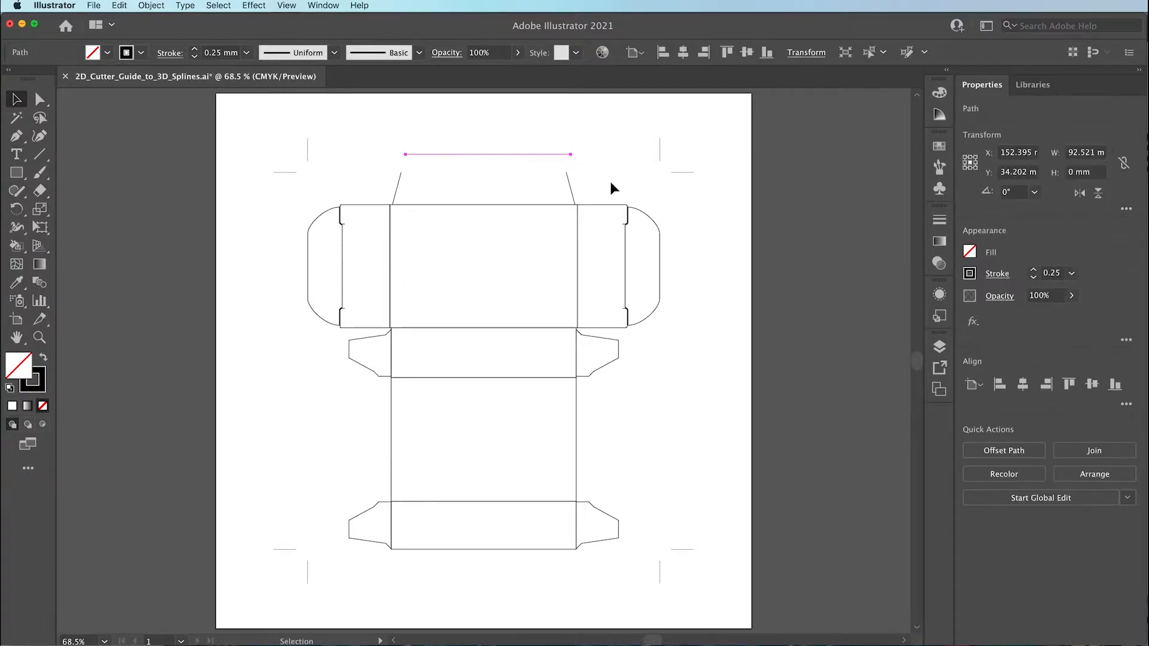
{"action": "key", "text": "super+z"}
Step: Pull short segments of the right rounded flap's curve and the slot corner away from the outline, undoing each move
{"action": "key", "text": "super+space"}
{"action": "left_click_drag", "start_coordinate": [634, 209], "coordinate": [1001, 240]}
{"action": "left_click_drag", "start_coordinate": [718, 243], "coordinate": [757, 200]}
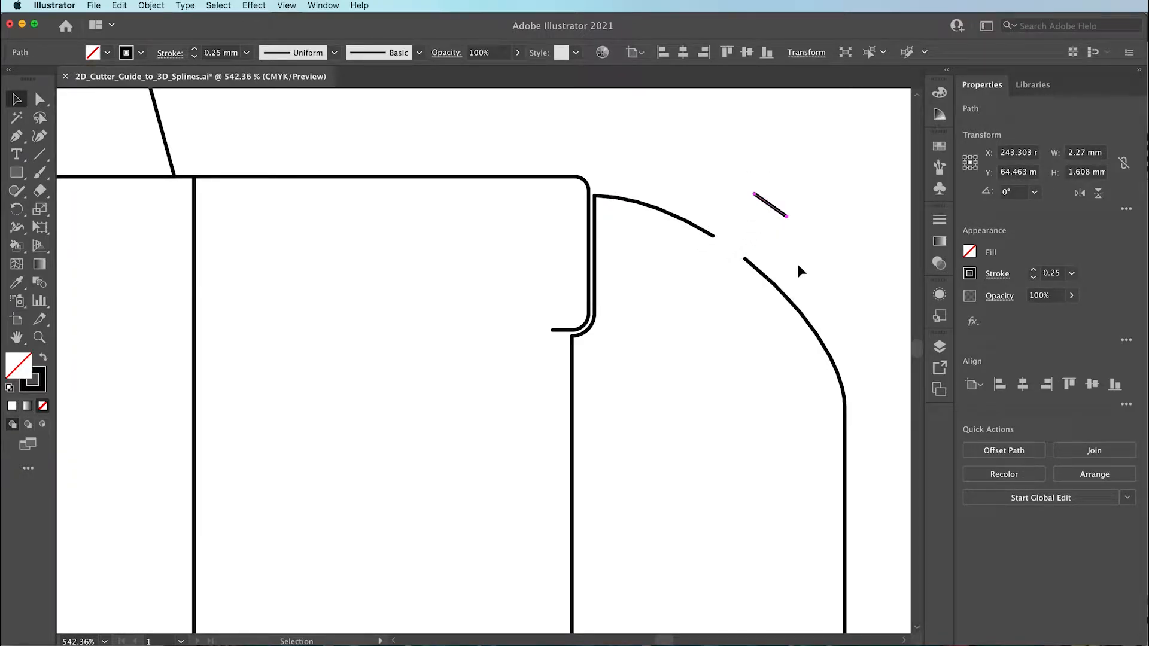
{"action": "key", "text": "cmd+z"}
{"action": "left_click_drag", "start_coordinate": [593, 325], "coordinate": [615, 338]}
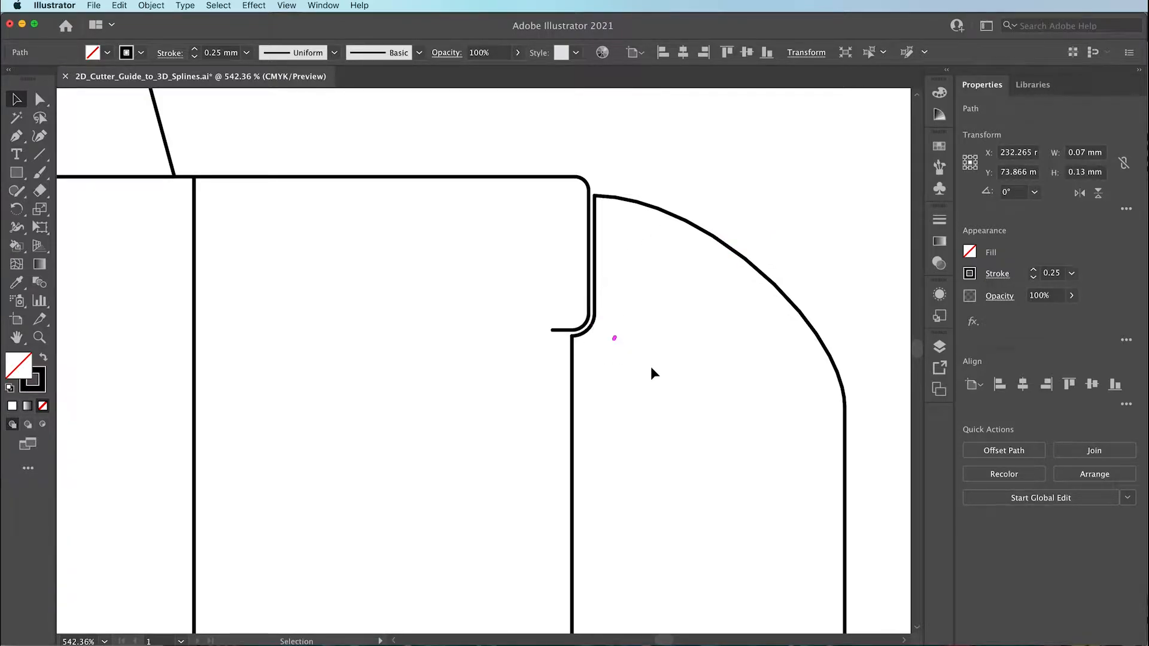
{"action": "key", "text": "super+z"}
{"action": "left_click_drag", "start_coordinate": [780, 293], "coordinate": [822, 266]}
{"action": "key", "text": "super+z"}
{"action": "left_click_drag", "start_coordinate": [737, 315], "coordinate": [482, 207]}
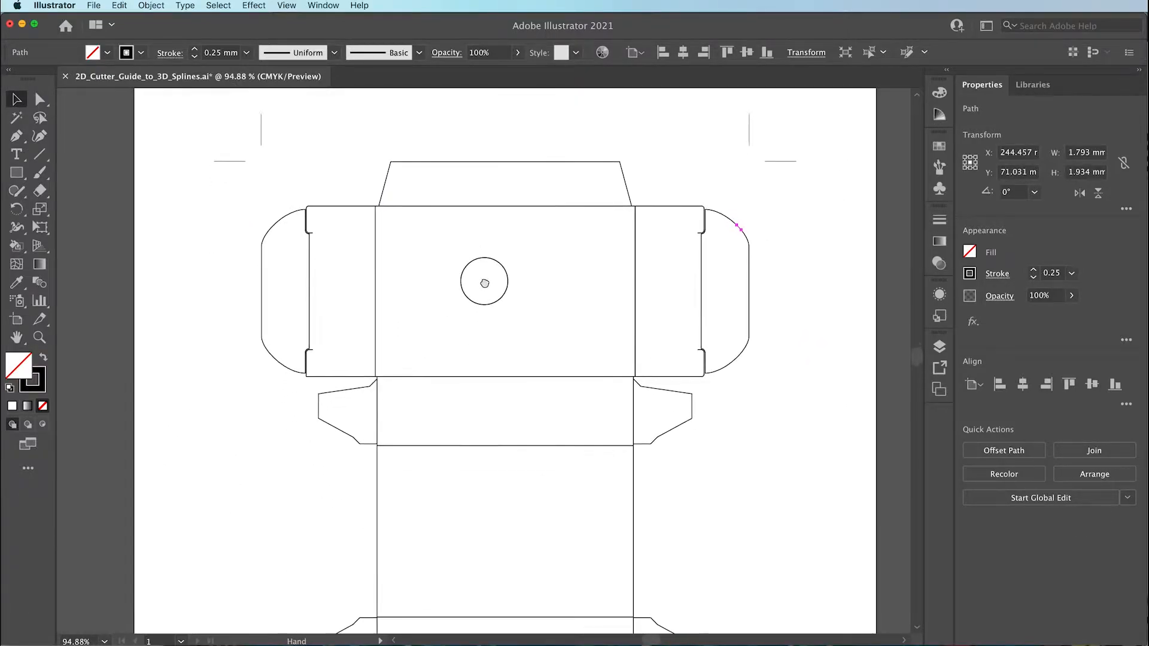
{"action": "left_click_drag", "start_coordinate": [503, 287], "coordinate": [460, 265]}
{"action": "left_click", "coordinate": [715, 284]}
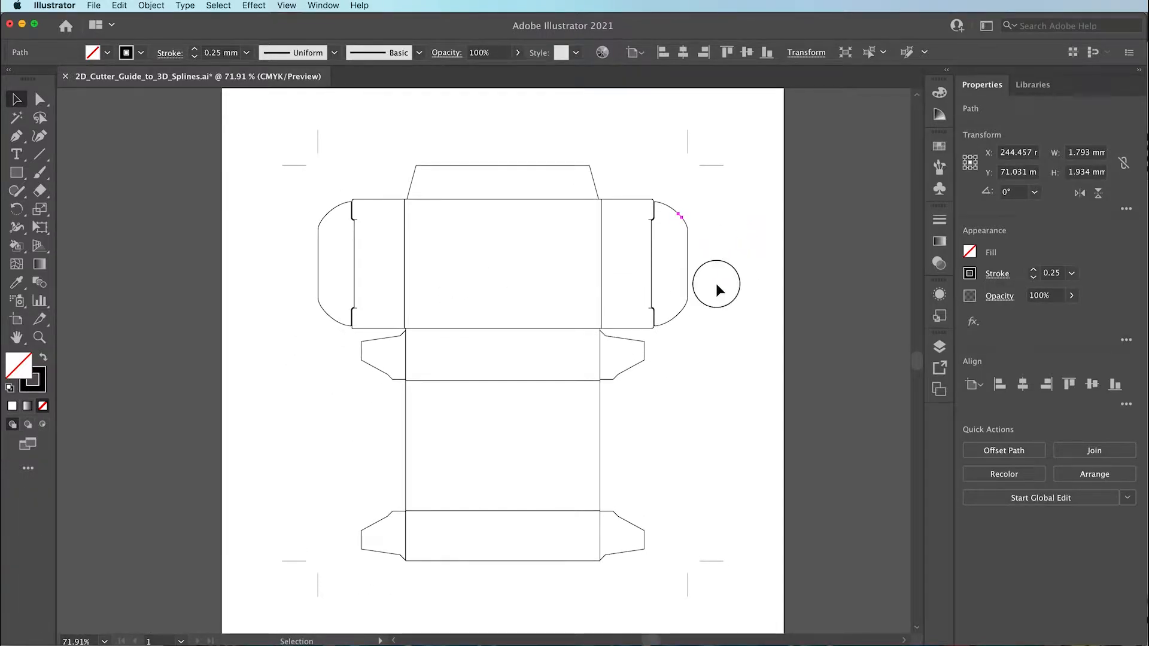
Step: Duplicate the Base Flap layer and hide the original
{"action": "left_click", "coordinate": [939, 345]}
{"action": "left_click", "coordinate": [747, 182]}
{"action": "left_click_drag", "start_coordinate": [746, 182], "coordinate": [877, 624]}
{"action": "left_click", "coordinate": [616, 182]}
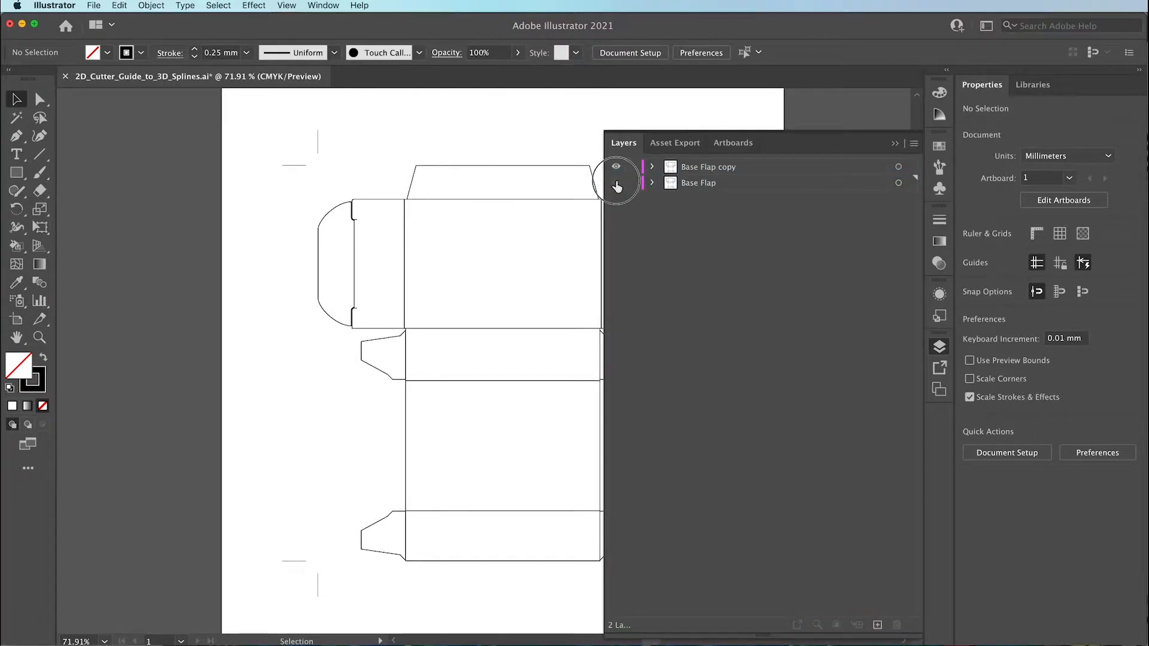
{"action": "left_click", "coordinate": [940, 347]}
Step: Delete the crop marks at all four corners of the cutter guide
{"action": "left_click_drag", "start_coordinate": [265, 118], "coordinate": [342, 177]}
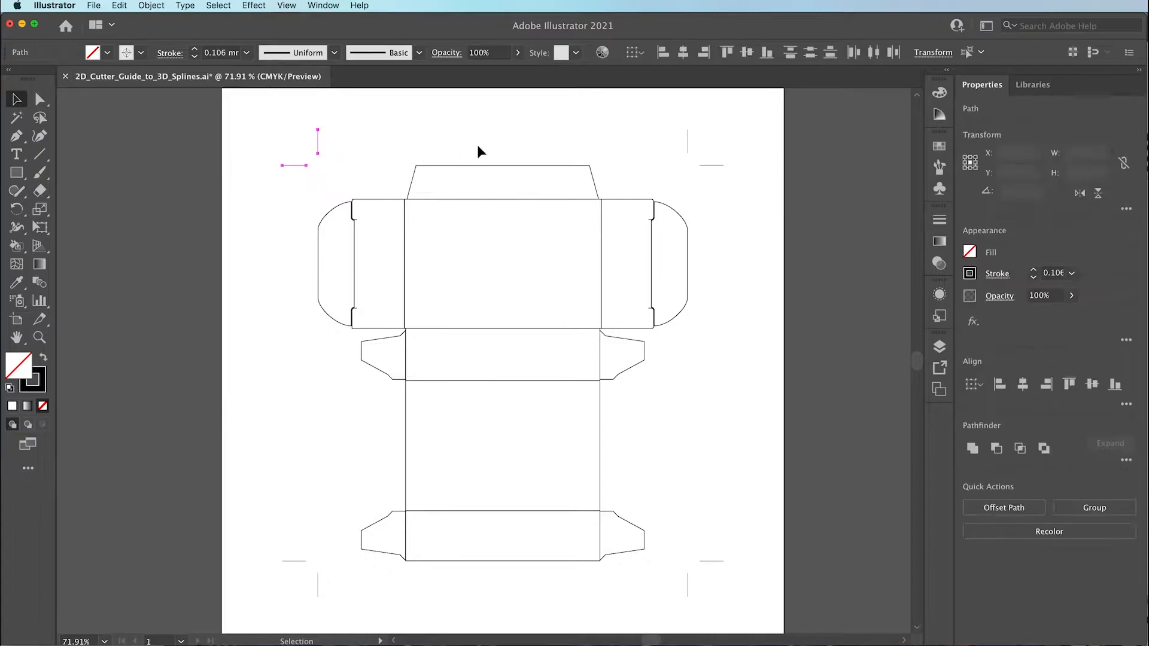
{"action": "left_click_drag", "start_coordinate": [651, 119], "coordinate": [752, 193]}
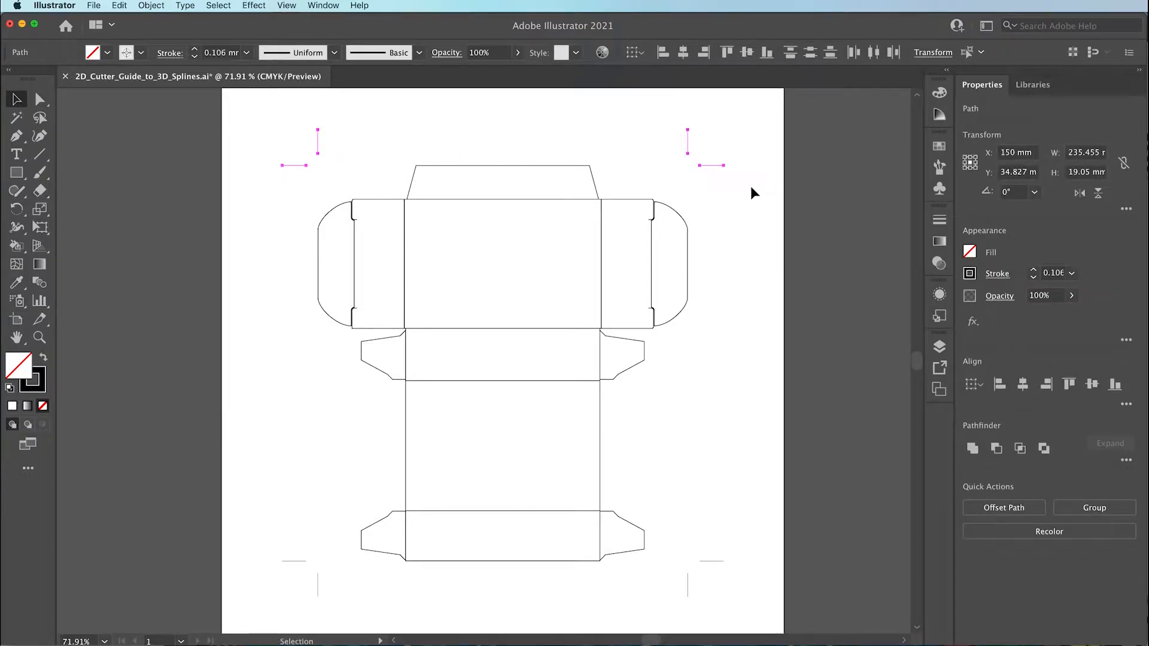
{"action": "key", "text": "Delete"}
{"action": "left_click_drag", "start_coordinate": [278, 527], "coordinate": [332, 608]}
{"action": "left_click_drag", "start_coordinate": [752, 540], "coordinate": [677, 606]}
{"action": "key", "text": "Delete"}
Step: Convert all the box outline paths into a single Live Paint group
{"action": "left_click_drag", "start_coordinate": [282, 135], "coordinate": [725, 594]}
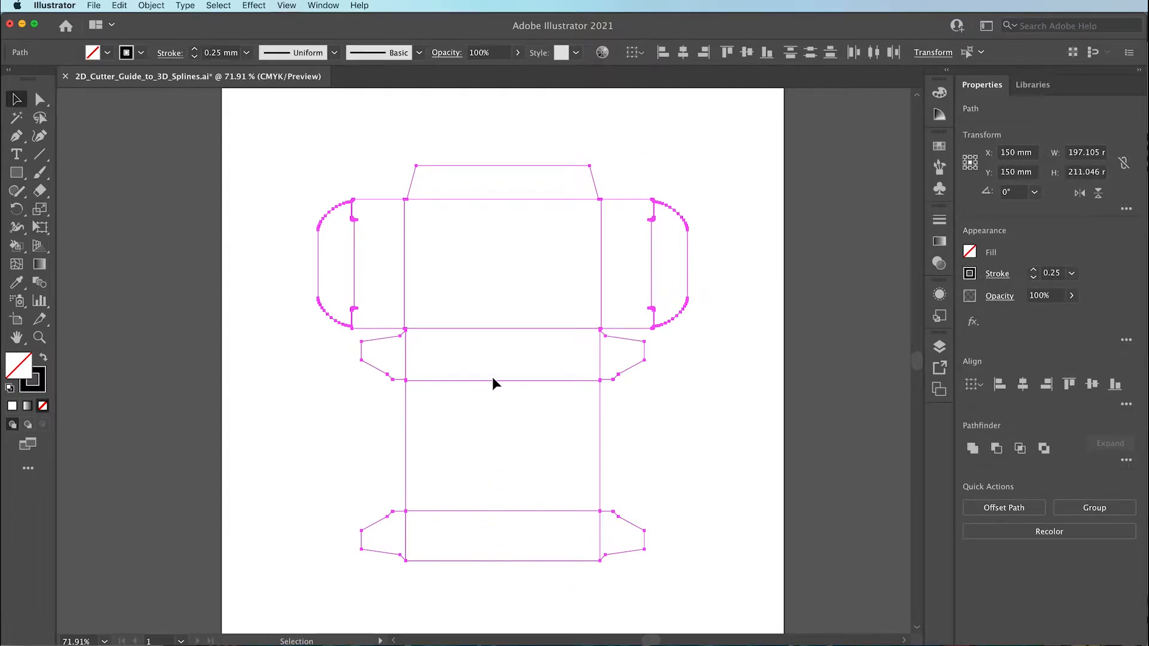
{"action": "left_click", "coordinate": [150, 6]}
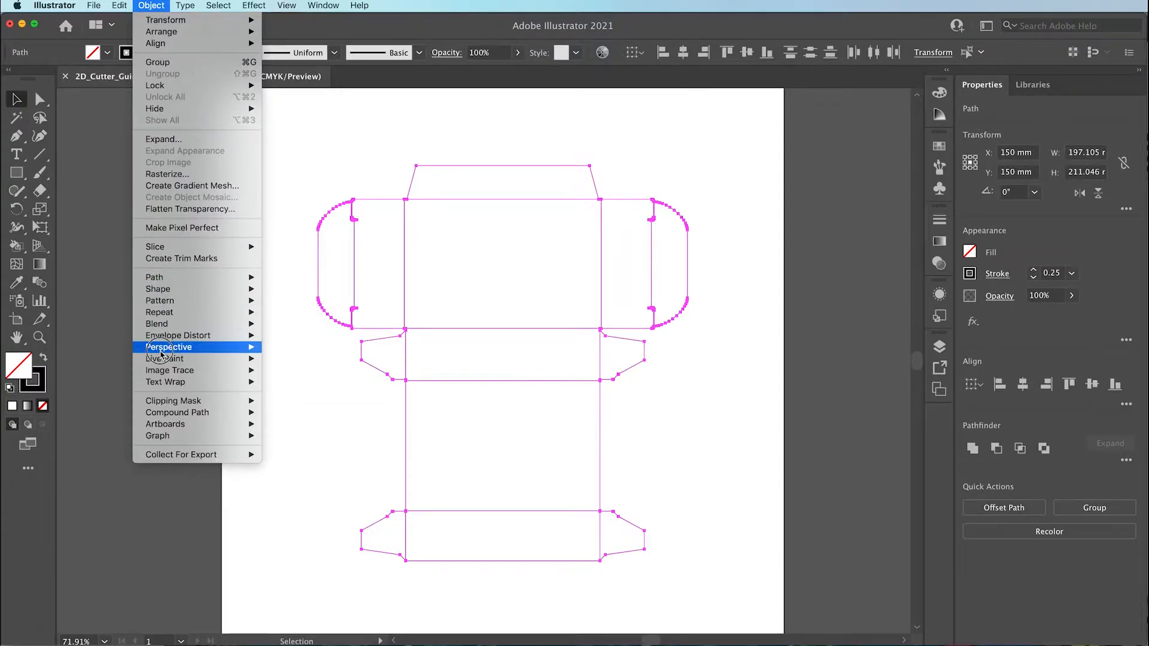
{"action": "mouse_move", "coordinate": [162, 362]}
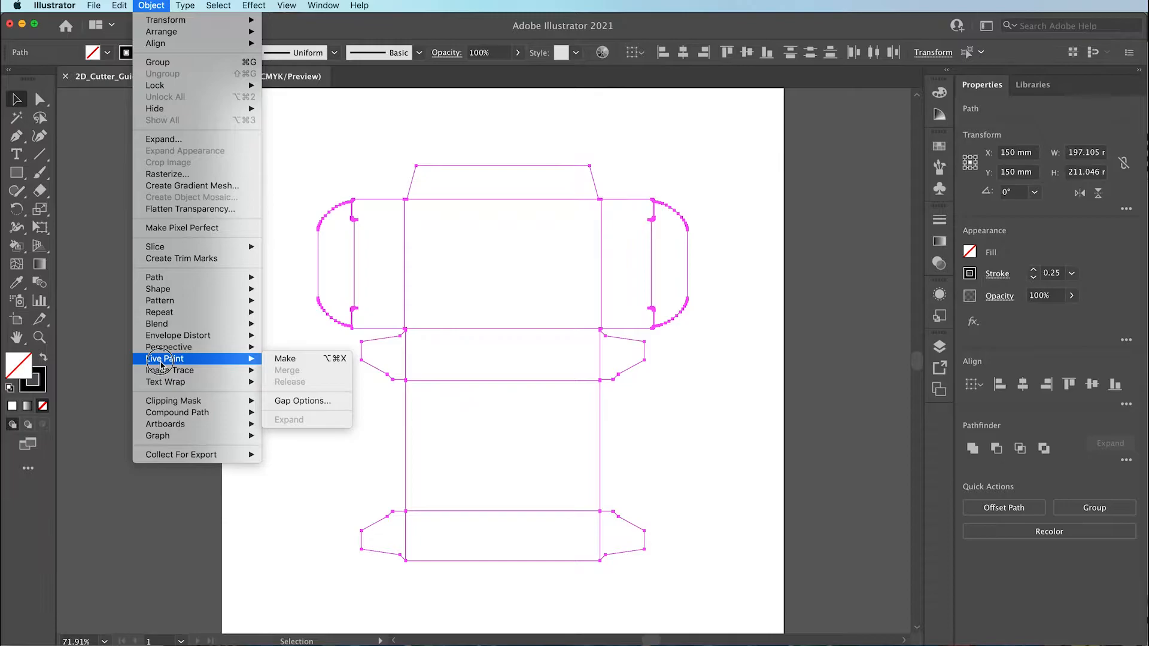
{"action": "left_click", "coordinate": [297, 362]}
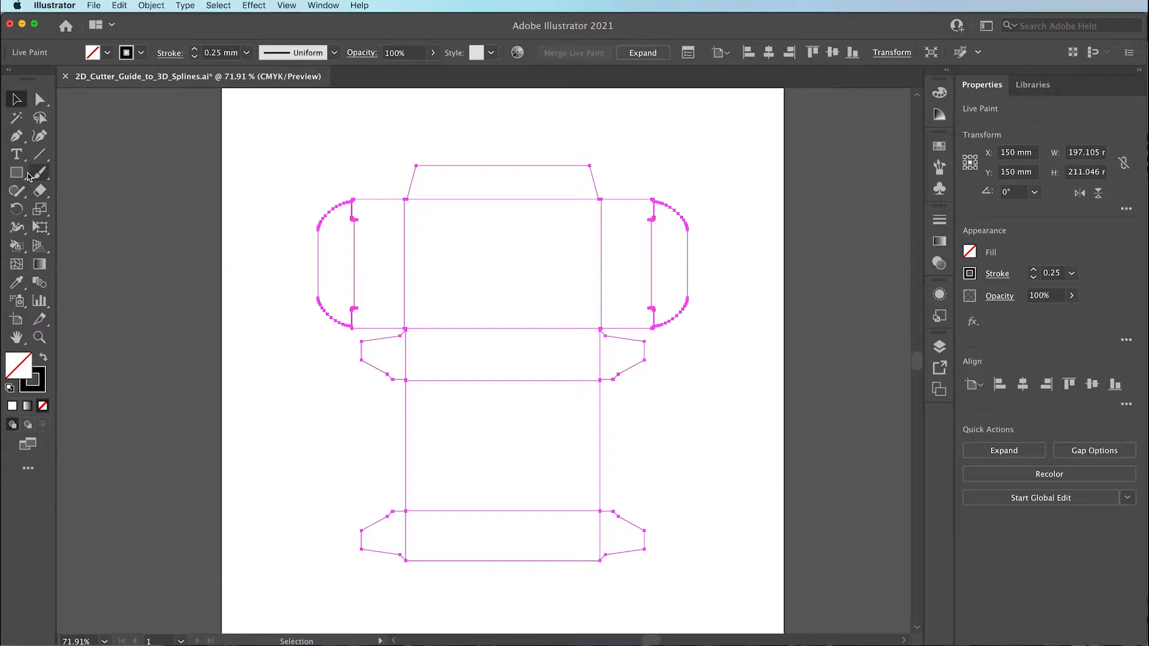
{"action": "left_click", "coordinate": [16, 247]}
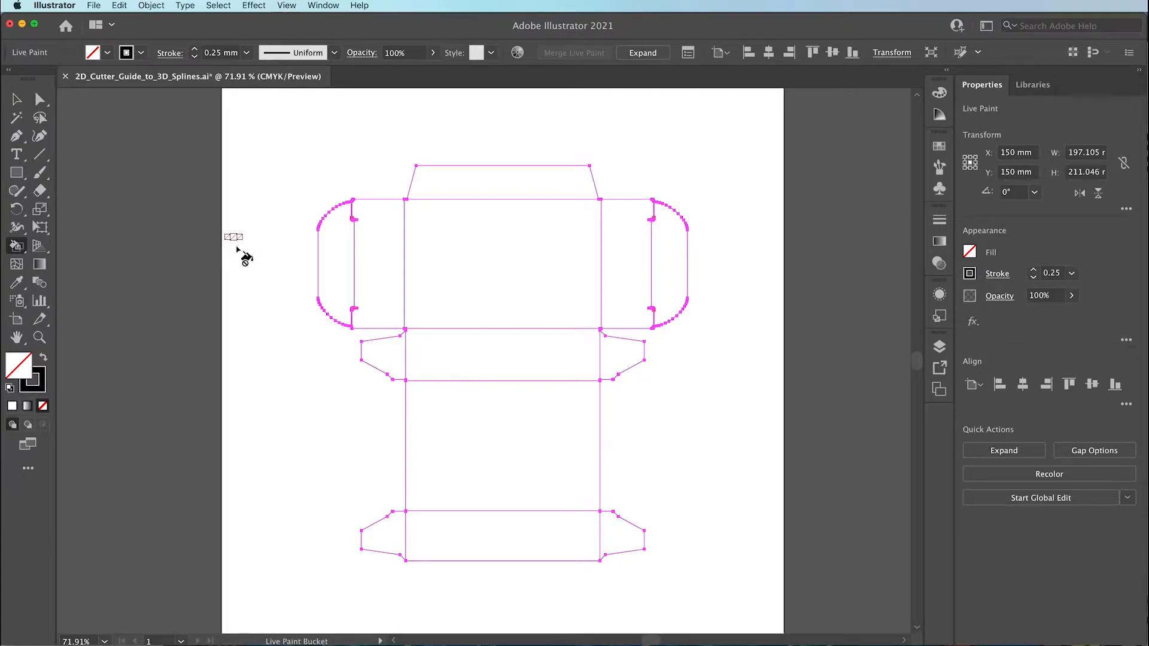
{"action": "key", "text": "v"}
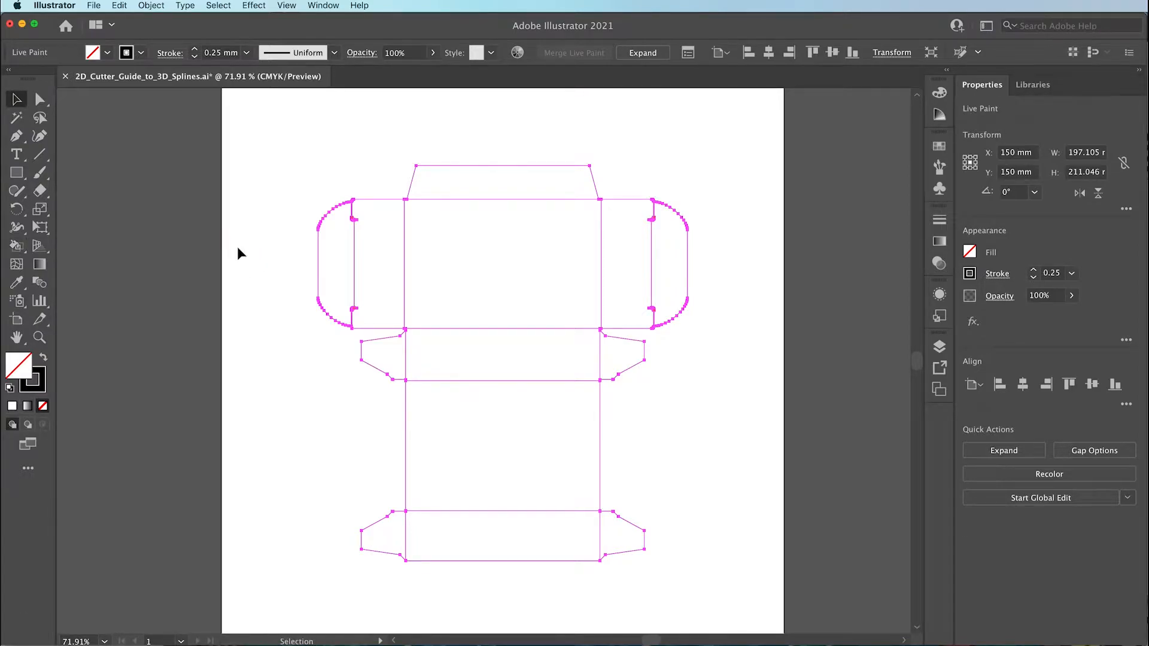
Step: Open the Basic RGB library from the default swatches
{"action": "left_click", "coordinate": [939, 149]}
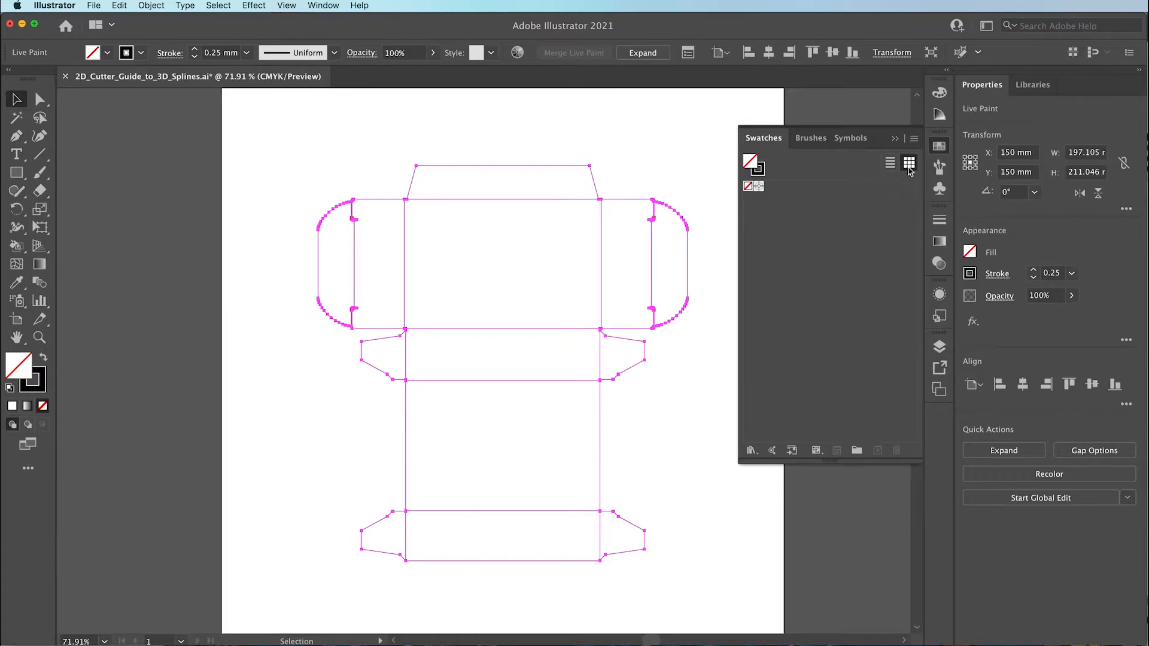
{"action": "left_click", "coordinate": [915, 141]}
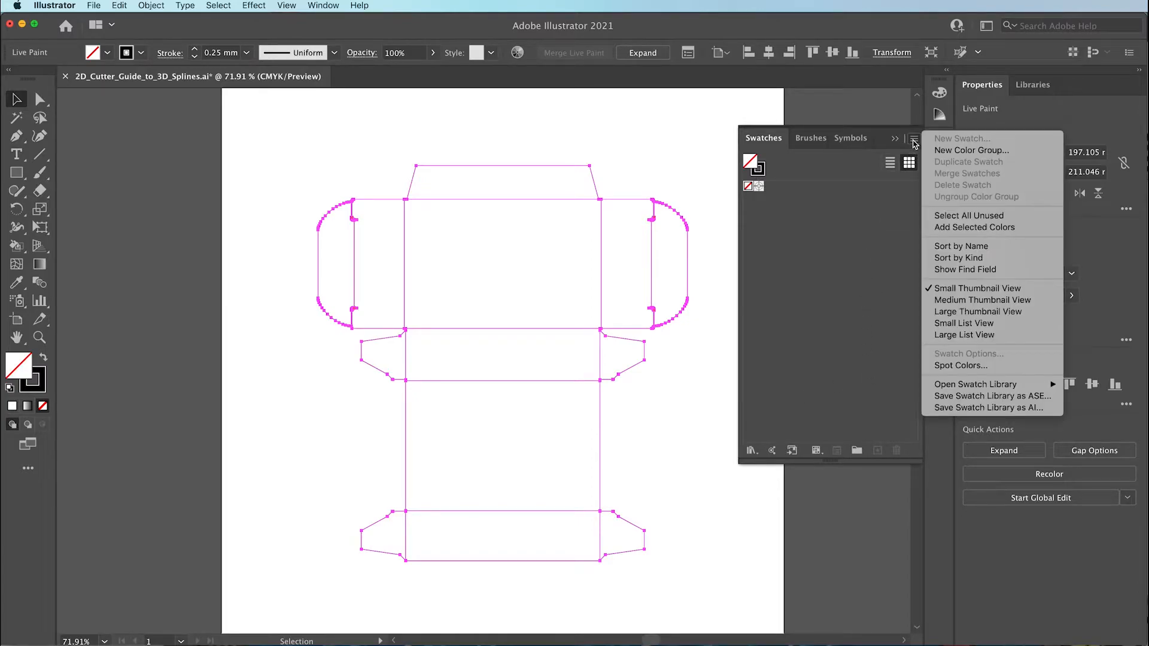
{"action": "mouse_move", "coordinate": [948, 389]}
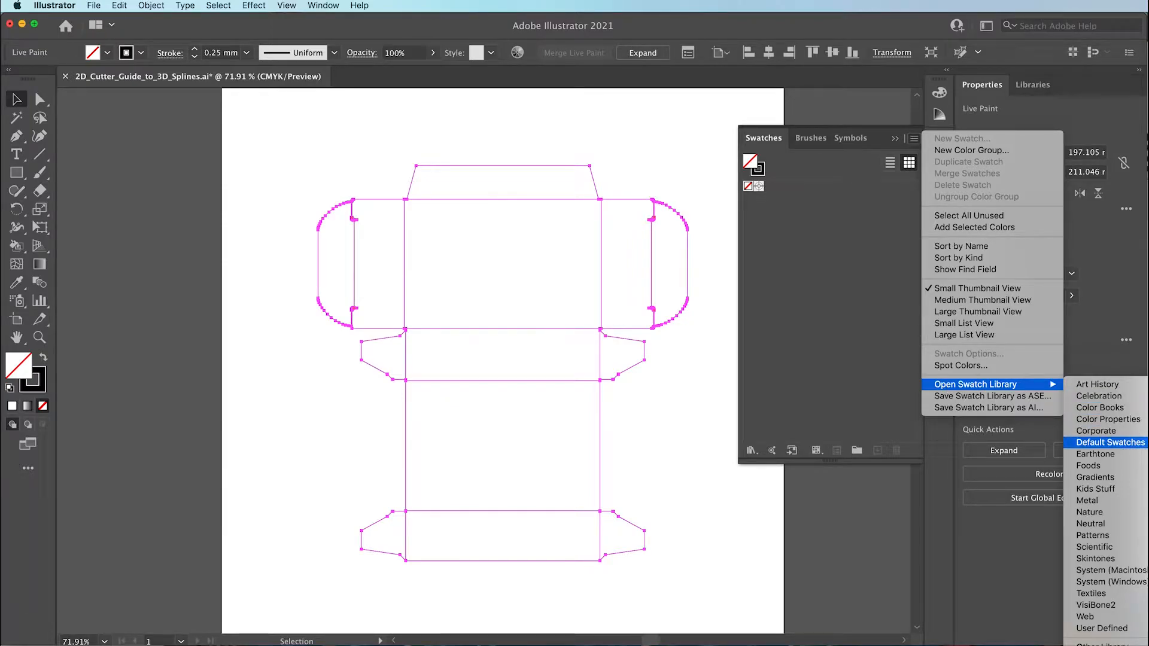
{"action": "left_click", "coordinate": [1147, 454]}
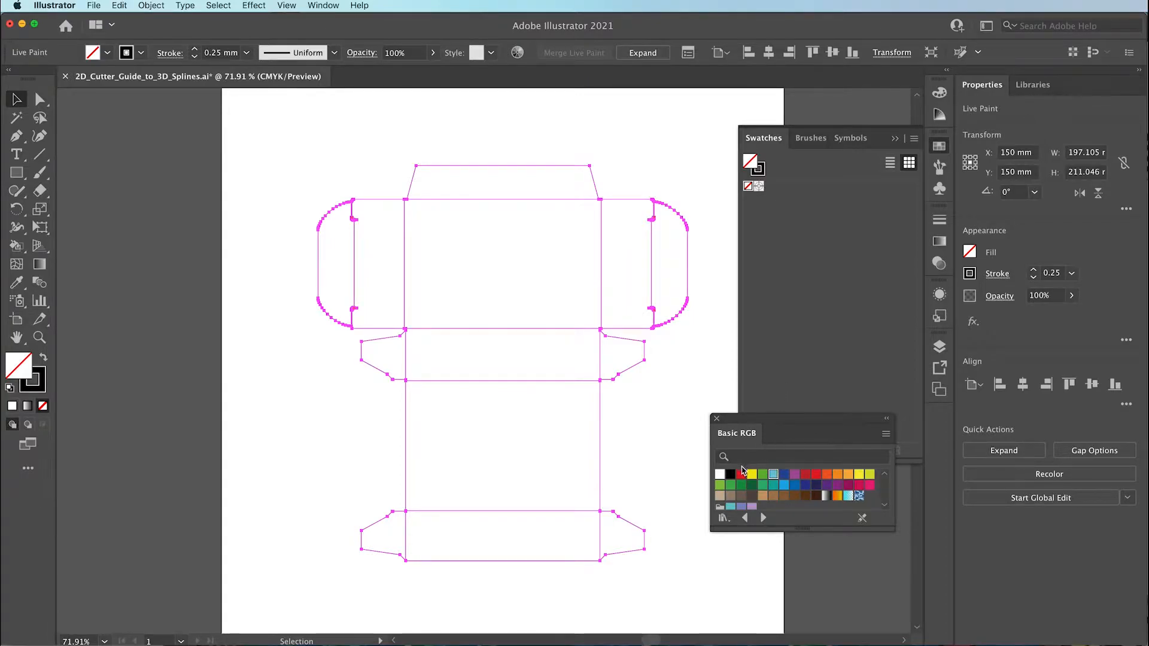
Step: Add red, yellow and green from the Basic RGB library to the document swatches and close the library
{"action": "left_click_drag", "start_coordinate": [742, 480], "coordinate": [803, 309]}
{"action": "left_click_drag", "start_coordinate": [753, 474], "coordinate": [805, 299]}
{"action": "left_click_drag", "start_coordinate": [762, 475], "coordinate": [831, 275]}
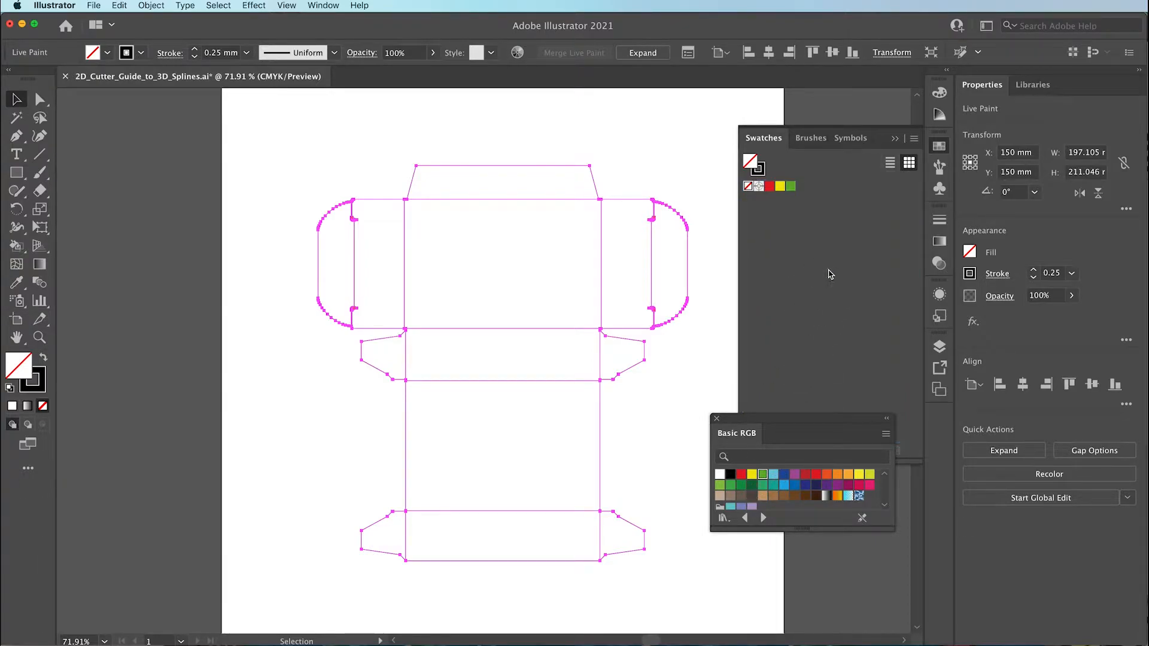
{"action": "left_click", "coordinate": [718, 419]}
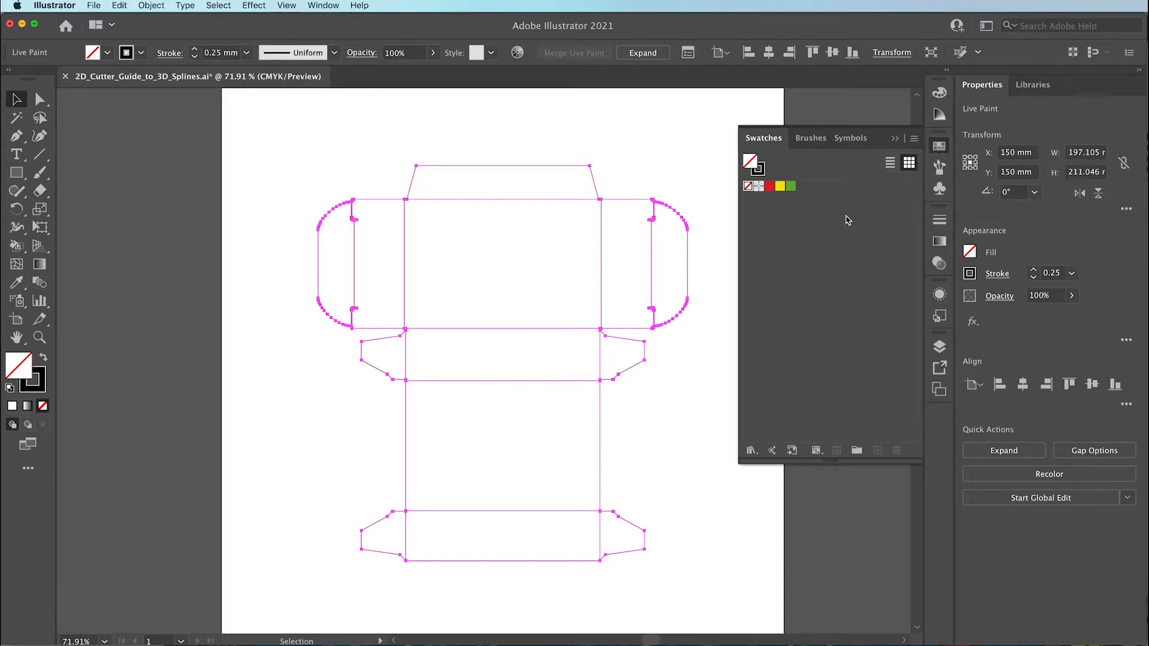
{"action": "left_click", "coordinate": [941, 152]}
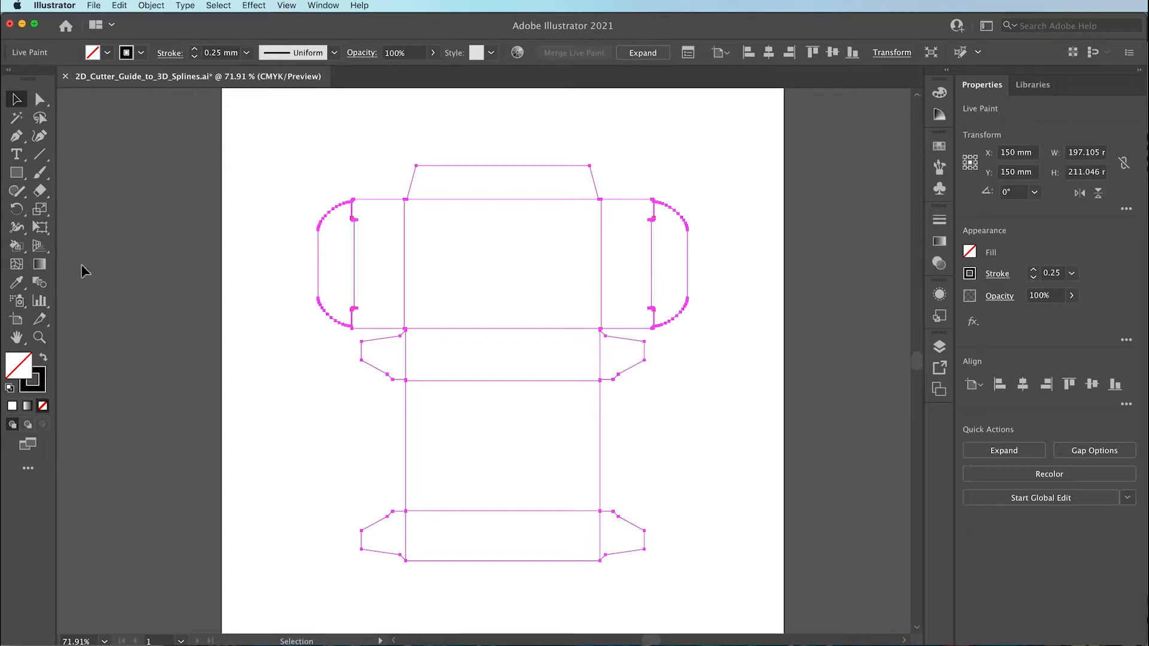
Step: Fill the large upper panel and the two rounded side flaps with yellow using the Live Paint Bucket
{"action": "left_click", "coordinate": [17, 248]}
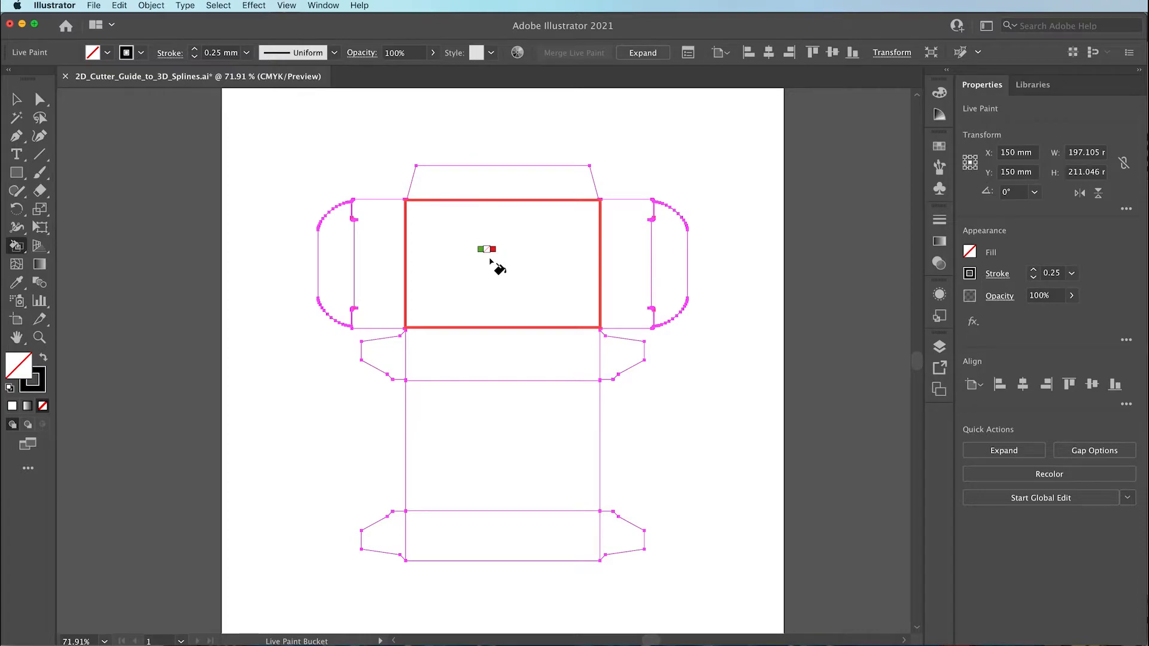
{"action": "key", "text": "Left"}
{"action": "key", "text": "Left"}
{"action": "key", "text": "Left"}
{"action": "key", "text": "Left"}
{"action": "key", "text": "Left"}
{"action": "key", "text": "Left"}
{"action": "key", "text": "Left"}
{"action": "key", "text": "Left"}
{"action": "key", "text": "Left"}
{"action": "key", "text": "Left"}
{"action": "key", "text": "Left"}
{"action": "key", "text": "Left"}
{"action": "key", "text": "Left"}
{"action": "key", "text": "Left"}
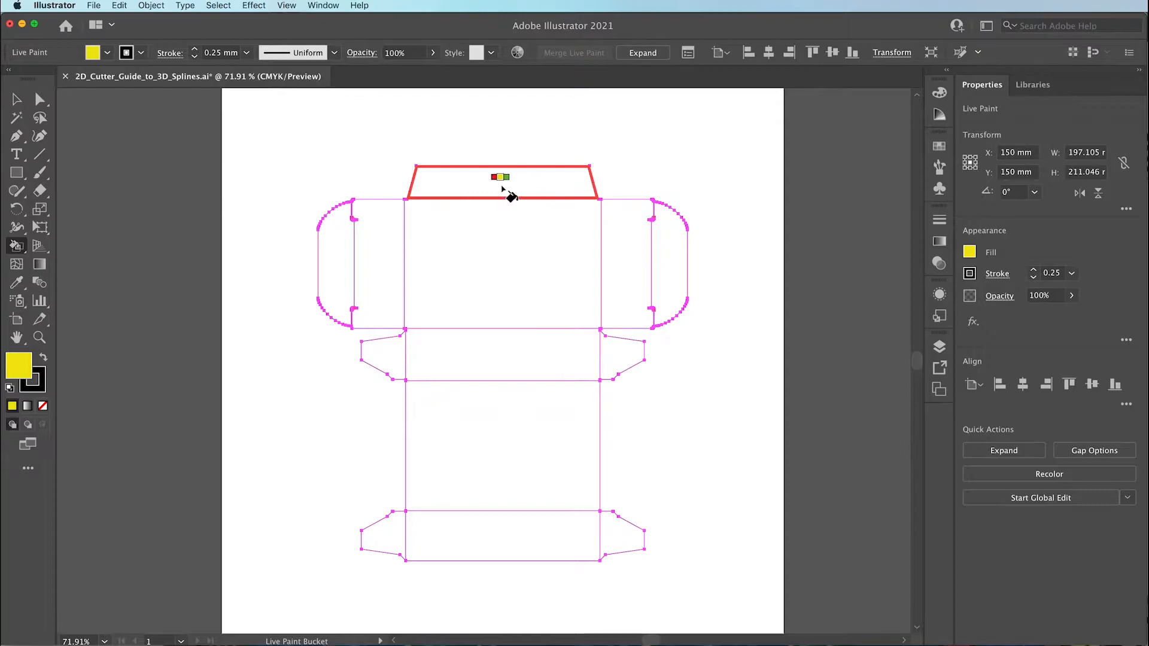
{"action": "left_click", "coordinate": [339, 262]}
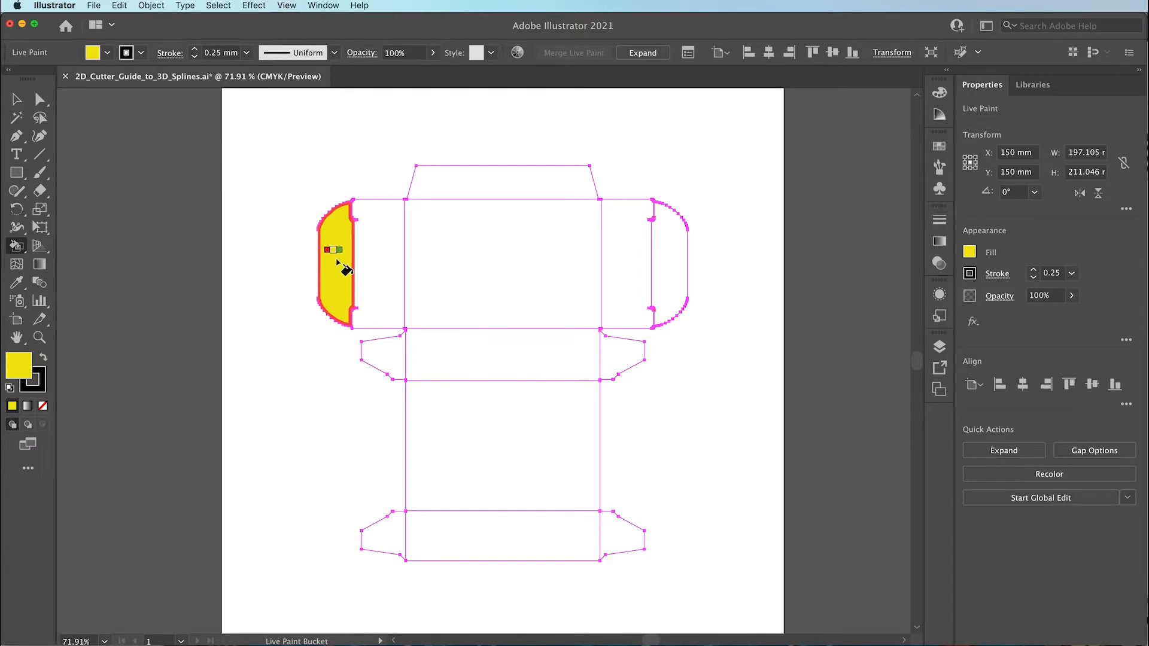
{"action": "left_click", "coordinate": [428, 263]}
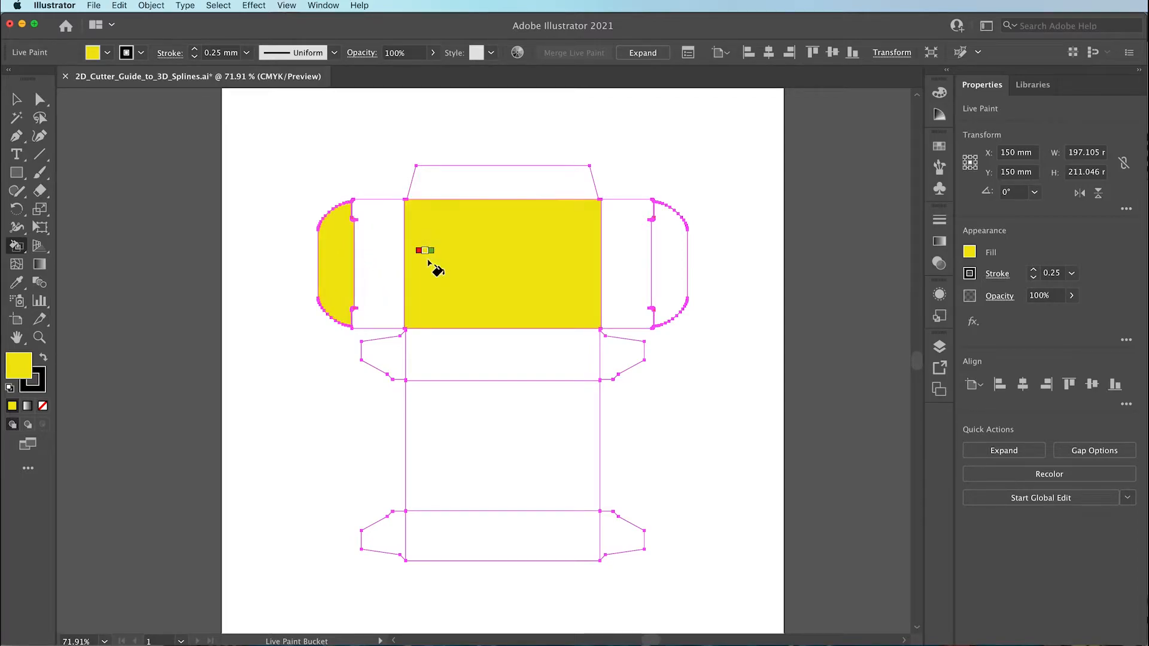
{"action": "left_click", "coordinate": [671, 261]}
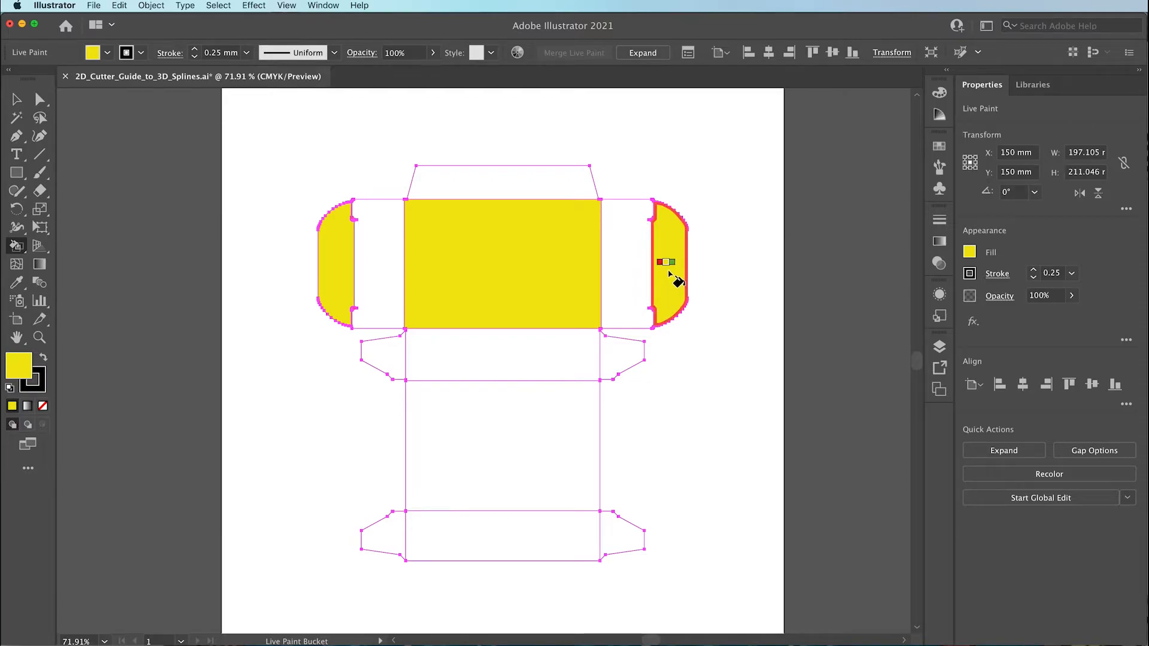
Step: Fill the four small tapered flaps and the large lower panel with yellow
{"action": "left_click", "coordinate": [623, 361]}
{"action": "left_click", "coordinate": [389, 359]}
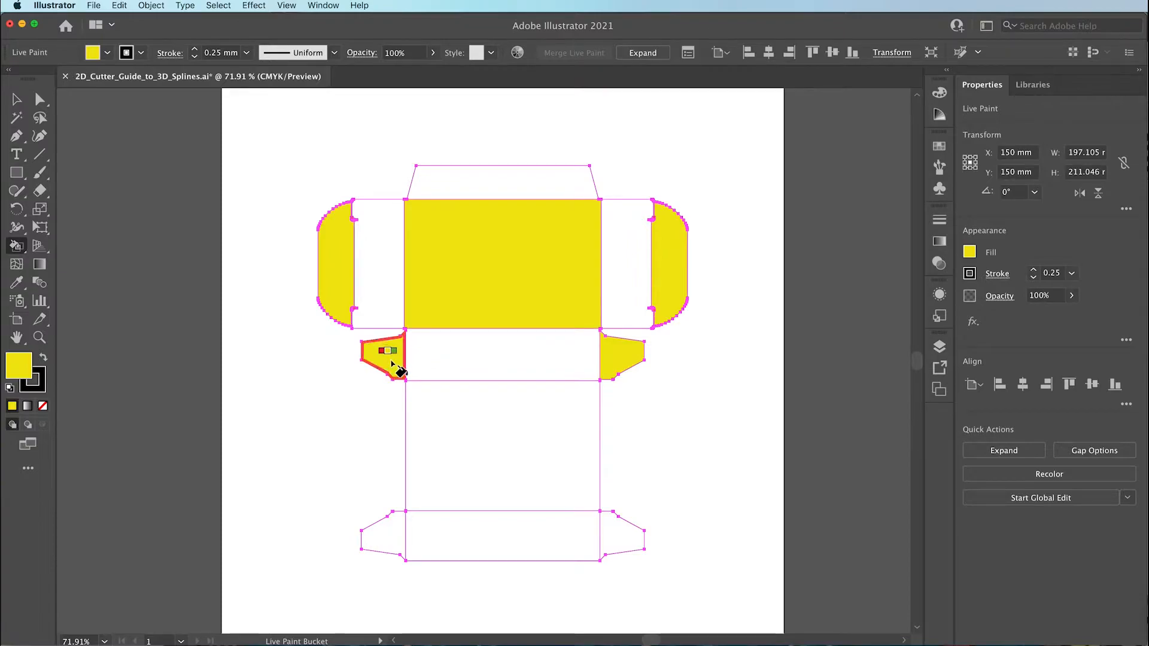
{"action": "left_click", "coordinate": [473, 443]}
{"action": "left_click", "coordinate": [396, 533]}
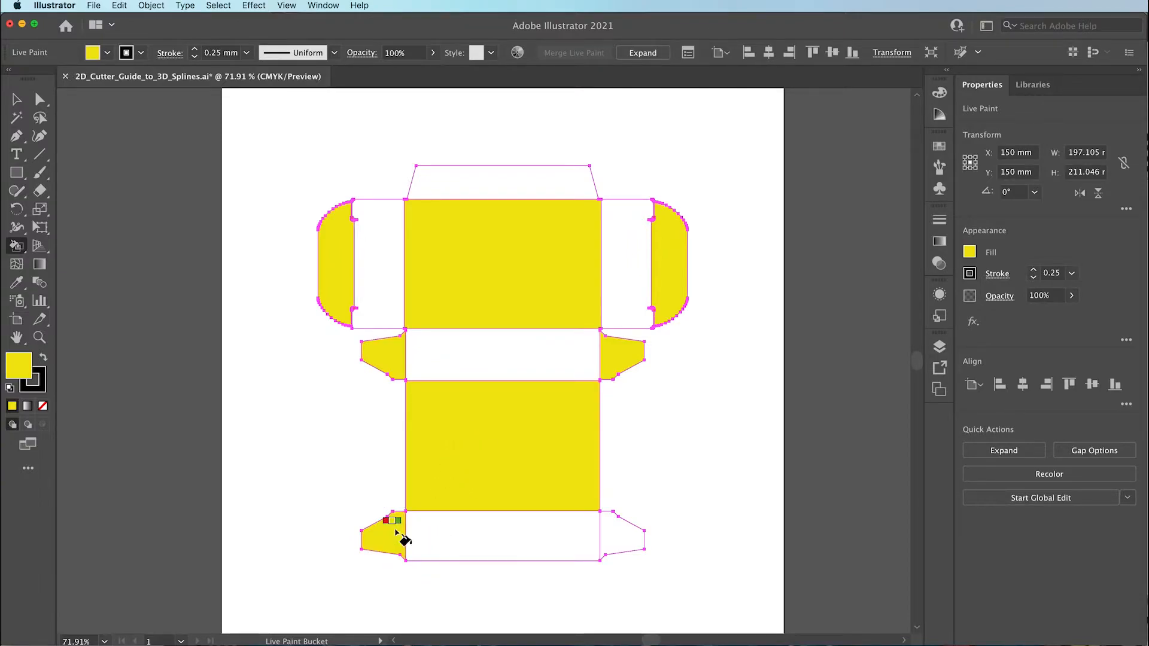
{"action": "left_click", "coordinate": [616, 535]}
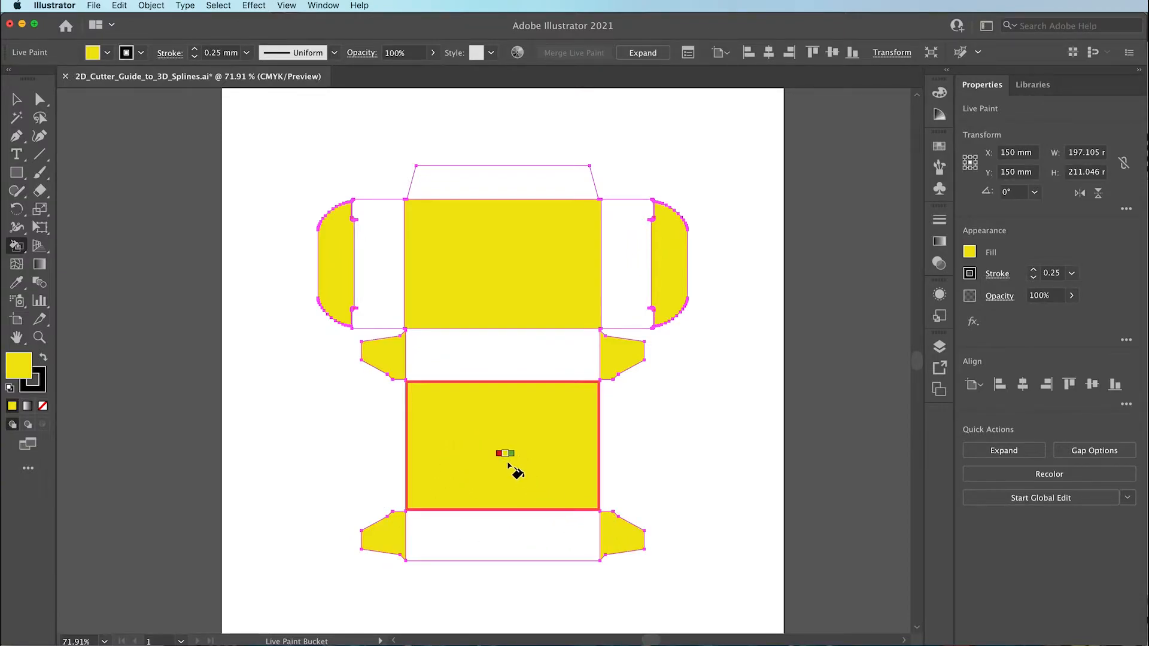
Step: Fill the two long horizontal strips, the two side panels and the upper tapered flap with green using the Live Paint Bucket
{"action": "key", "text": "Left"}
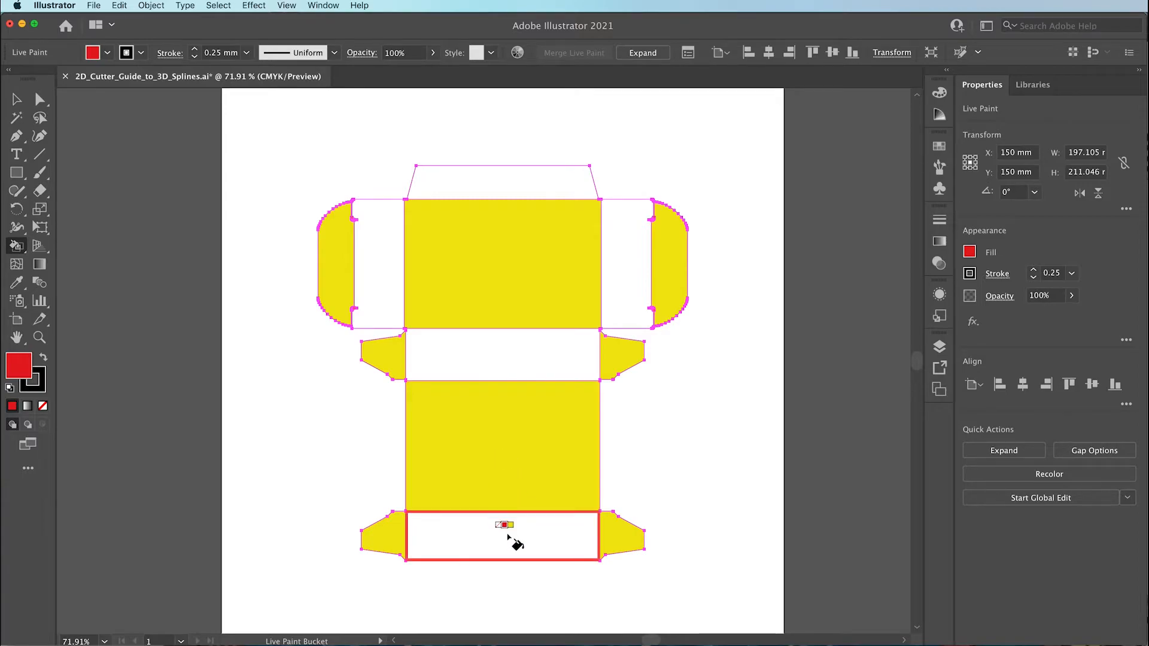
{"action": "key", "text": "Right"}
{"action": "key", "text": "Right"}
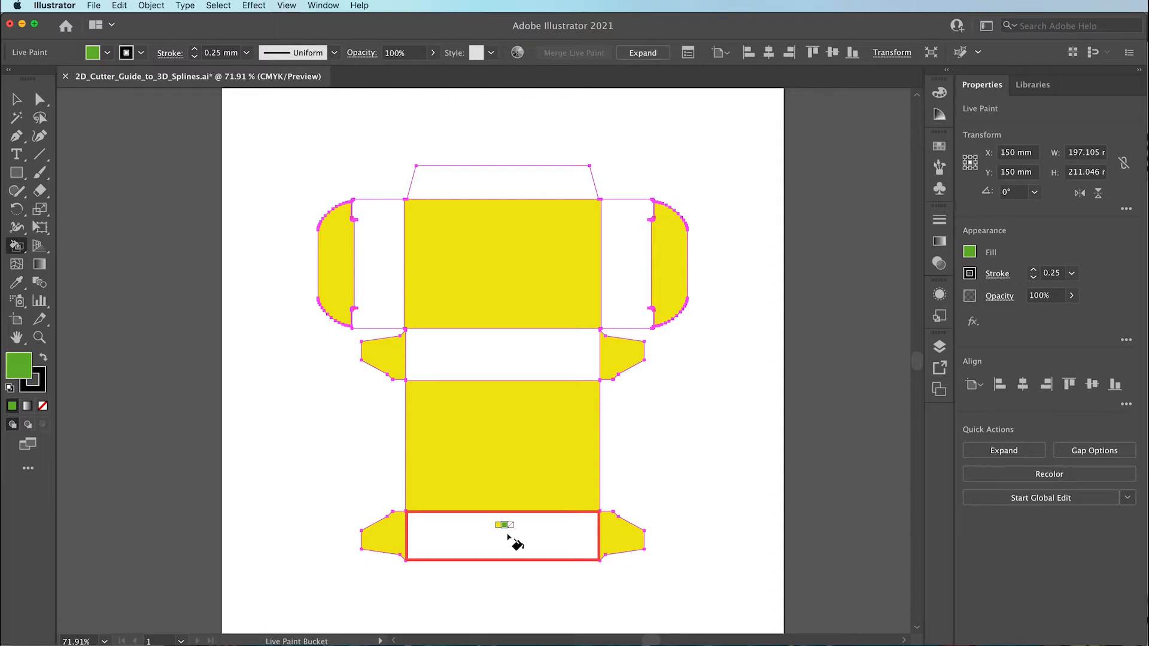
{"action": "left_click", "coordinate": [508, 536]}
{"action": "left_click", "coordinate": [521, 367]}
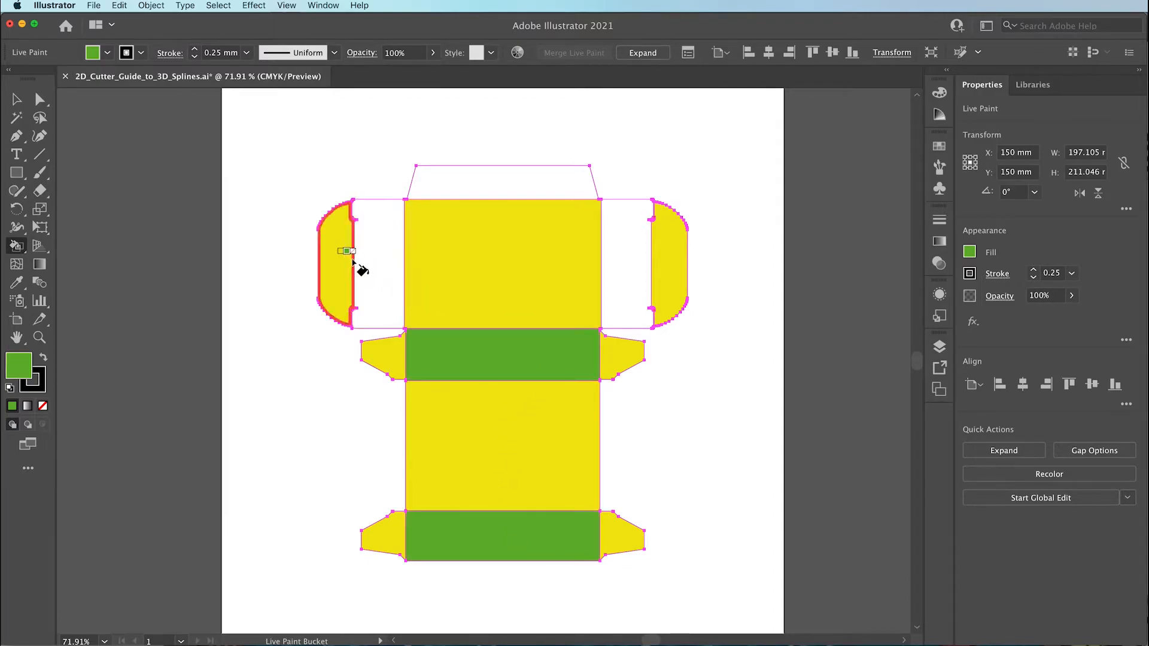
{"action": "left_click", "coordinate": [391, 268]}
{"action": "left_click", "coordinate": [491, 183]}
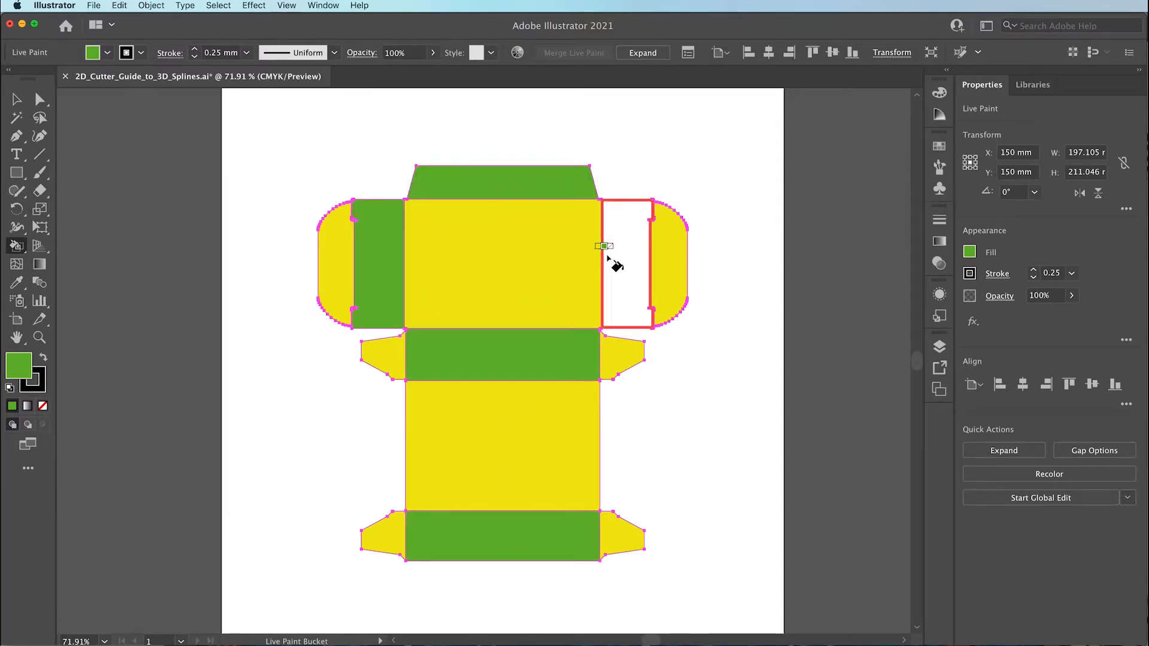
{"action": "left_click", "coordinate": [621, 263]}
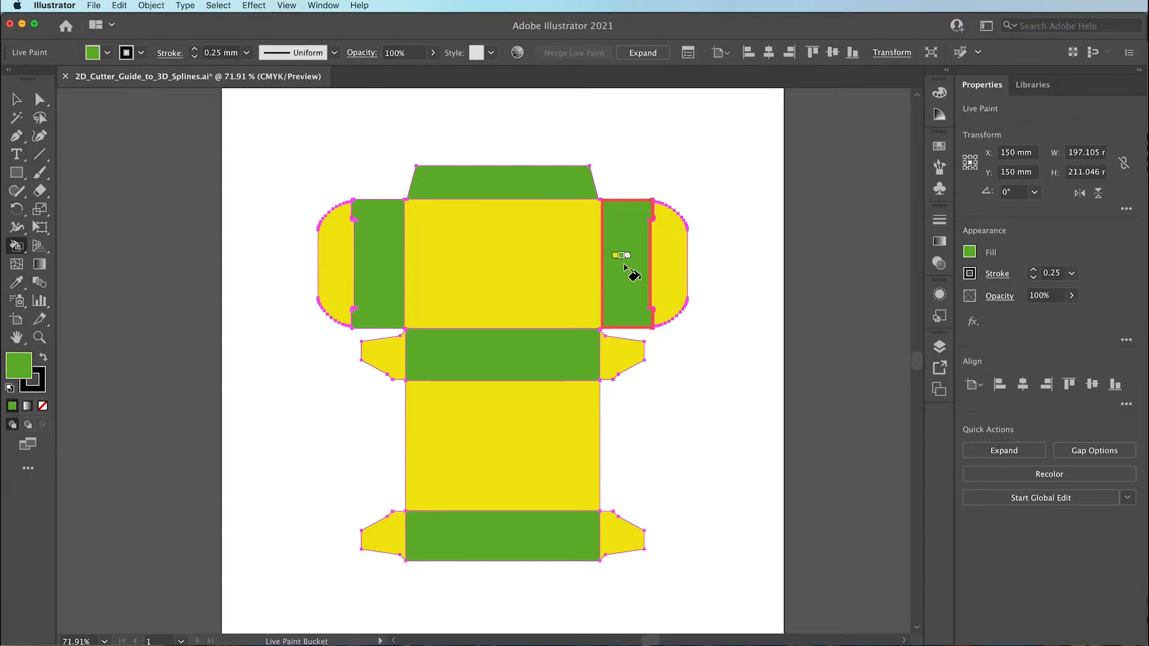
Step: Remove the stroke from the whole Live Paint artwork and deselect it
{"action": "left_click", "coordinate": [16, 100]}
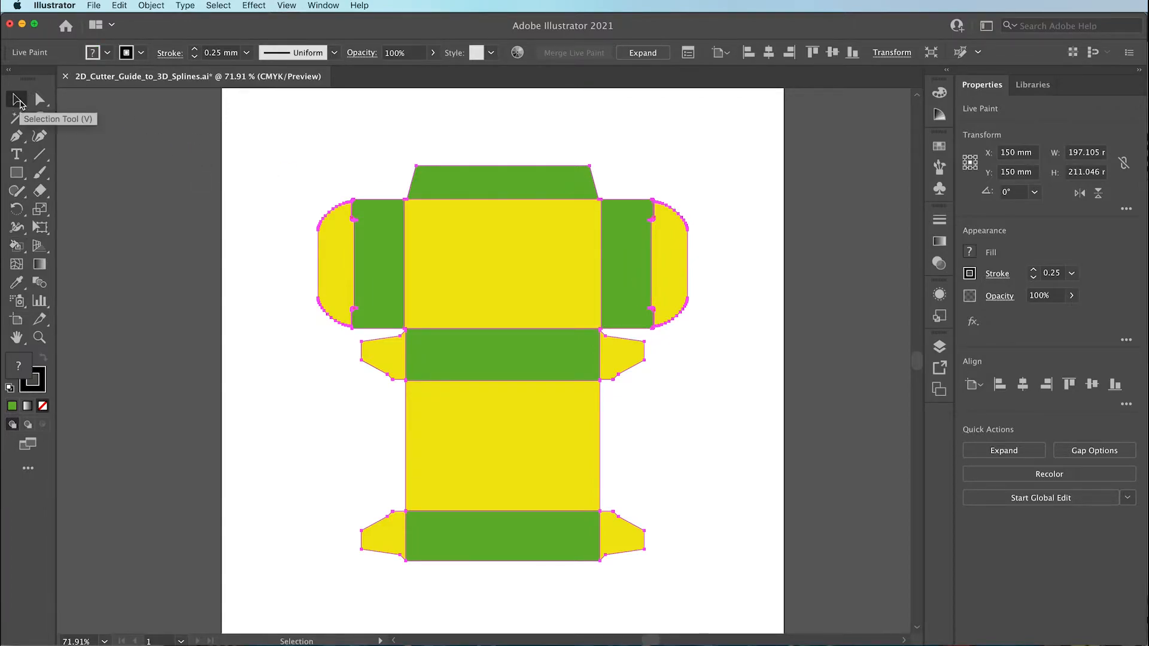
{"action": "left_click_drag", "start_coordinate": [636, 502], "coordinate": [731, 589]}
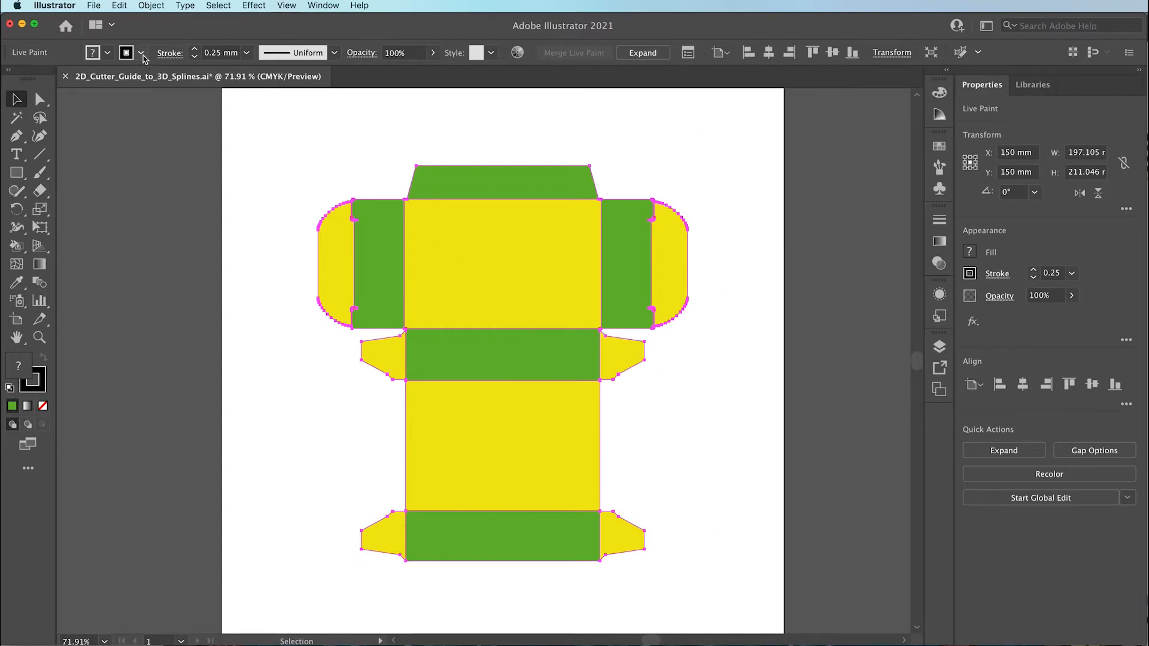
{"action": "left_click", "coordinate": [107, 52]}
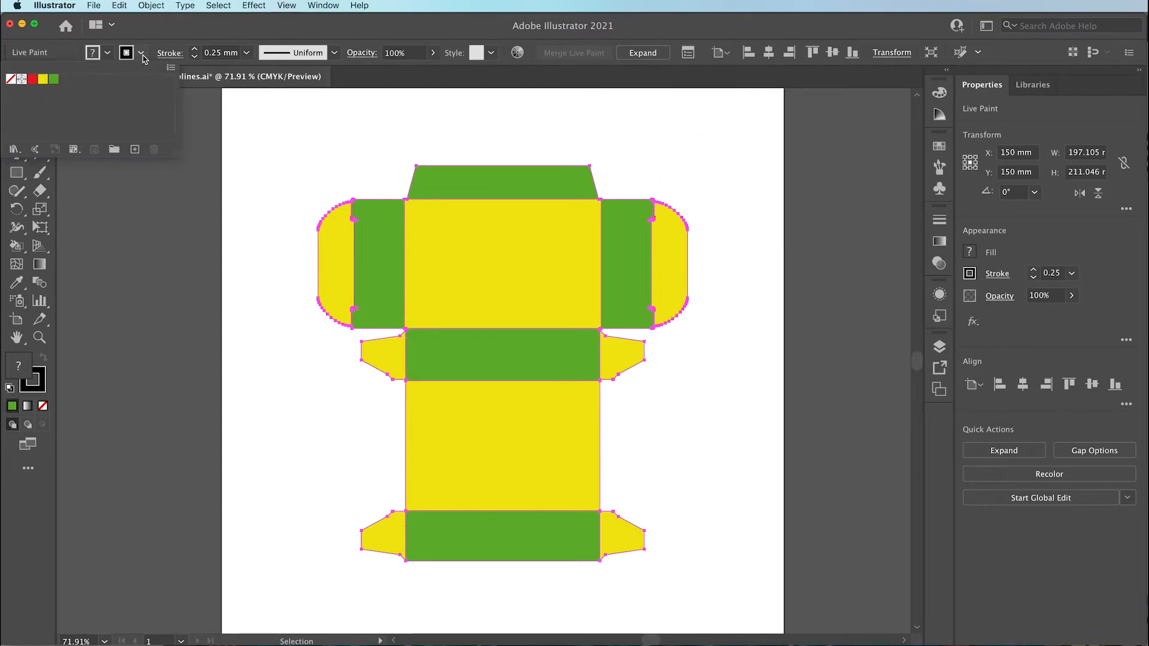
{"action": "left_click", "coordinate": [11, 81]}
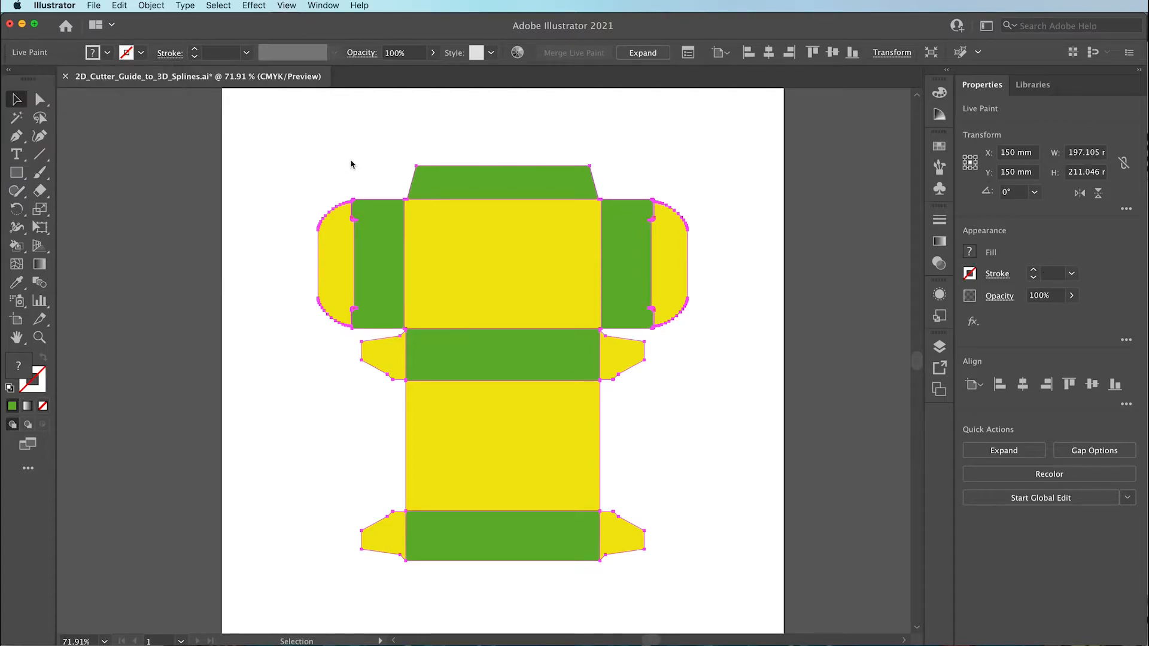
{"action": "left_click", "coordinate": [389, 172]}
{"action": "key", "text": "super+space"}
{"action": "left_click_drag", "start_coordinate": [400, 199], "coordinate": [406, 267]}
{"action": "left_click_drag", "start_coordinate": [456, 431], "coordinate": [427, 397]}
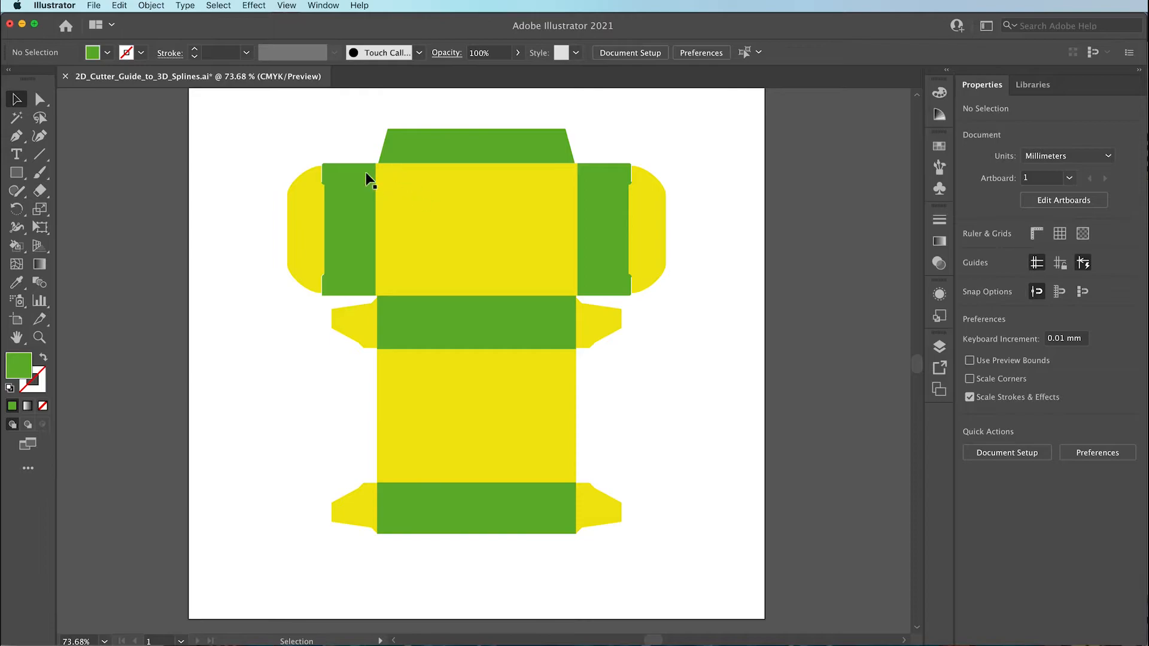
Step: Duplicate the Base Flap copy layer and hide the original Base Flap copy layer
{"action": "left_click", "coordinate": [940, 346]}
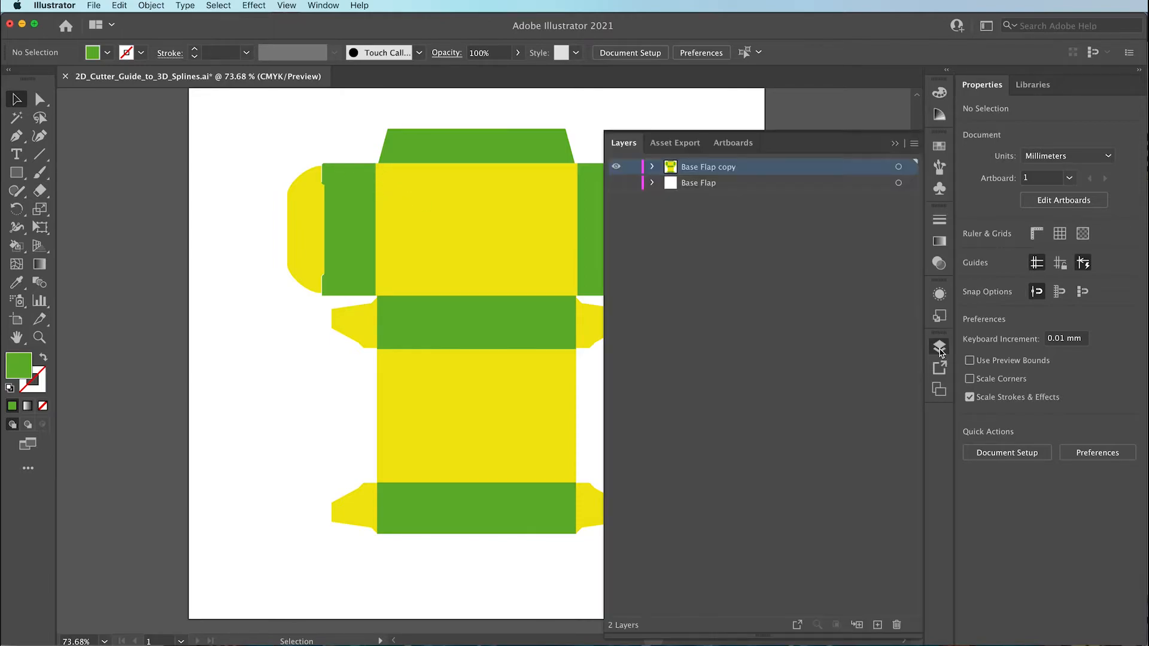
{"action": "left_click", "coordinate": [747, 173]}
{"action": "left_click_drag", "start_coordinate": [747, 172], "coordinate": [878, 625]}
{"action": "left_click", "coordinate": [616, 183]}
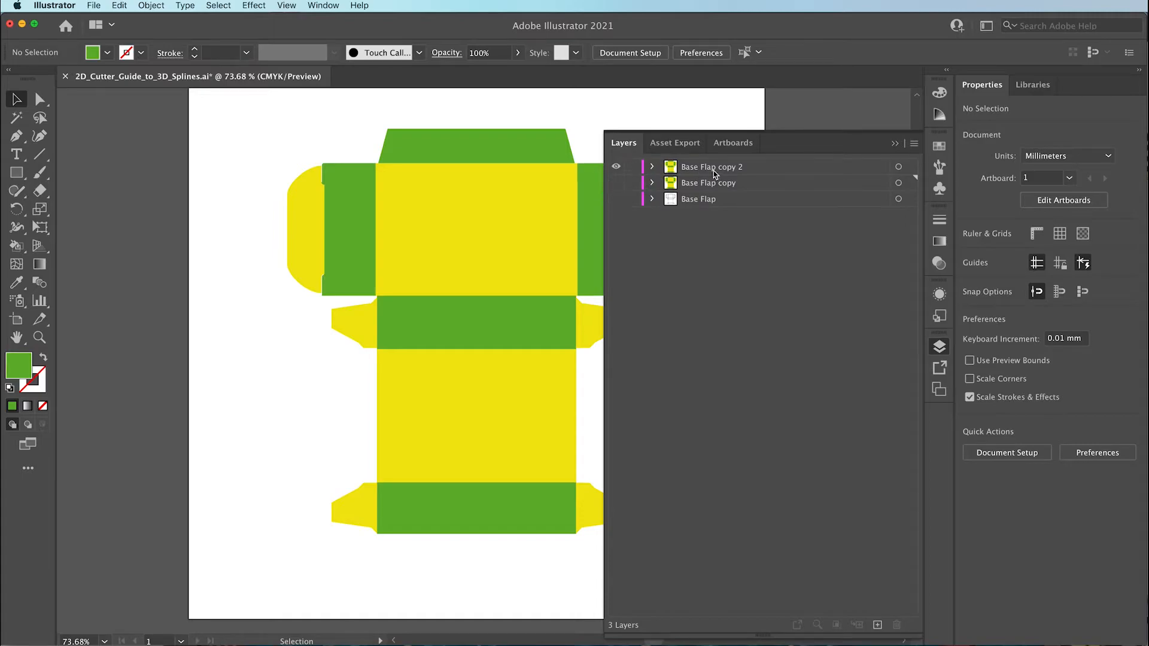
{"action": "left_click", "coordinate": [939, 346]}
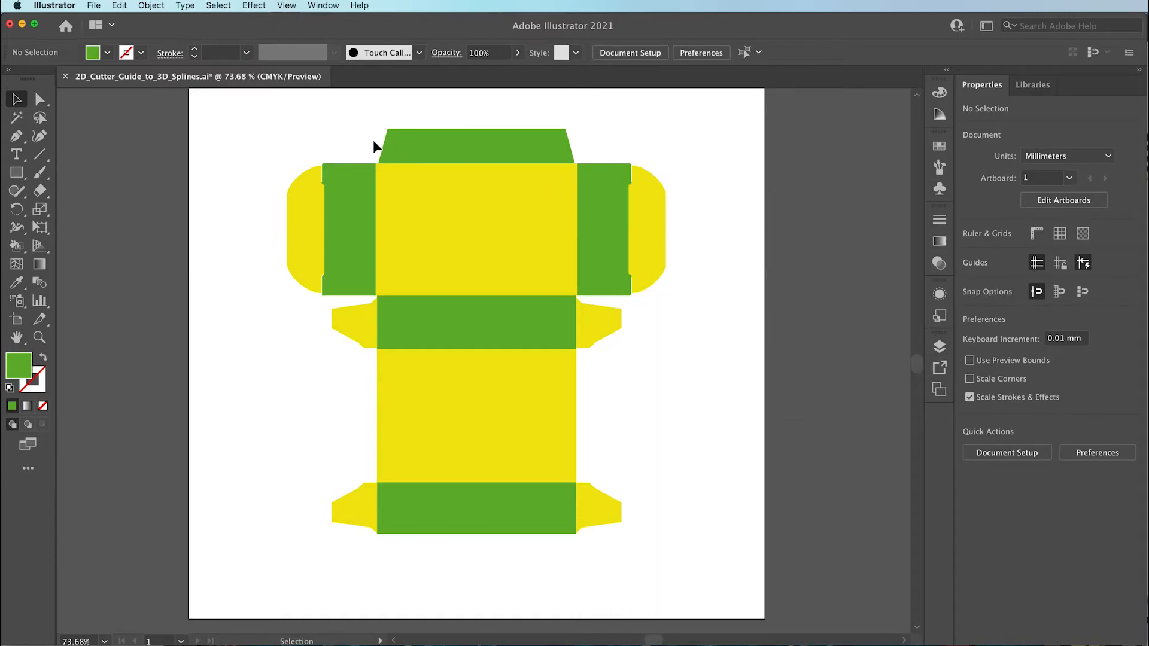
Step: Select the Live Paint artwork on the Base Flap copy 2 layer and expand its object, fill and stroke
{"action": "mouse_move", "coordinate": [259, 124]}
{"action": "left_mouse_down"}
{"action": "mouse_move", "coordinate": [693, 495]}
{"action": "mouse_move", "coordinate": [716, 548]}
{"action": "left_mouse_up"}
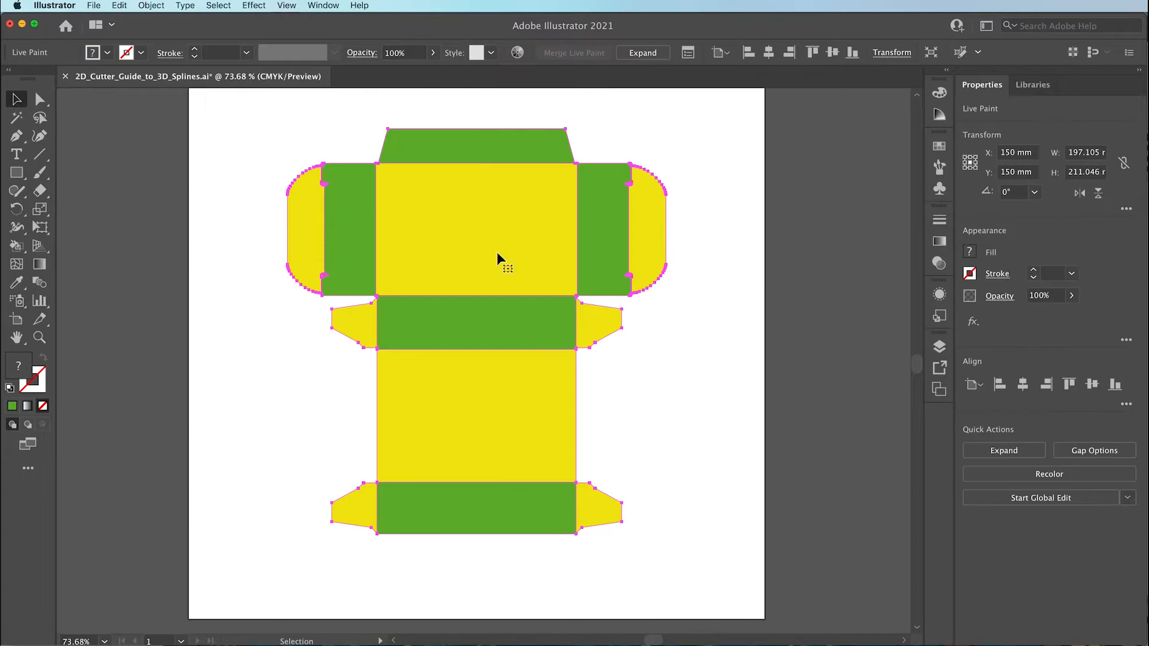
{"action": "left_click", "coordinate": [940, 347]}
{"action": "left_click", "coordinate": [652, 167]}
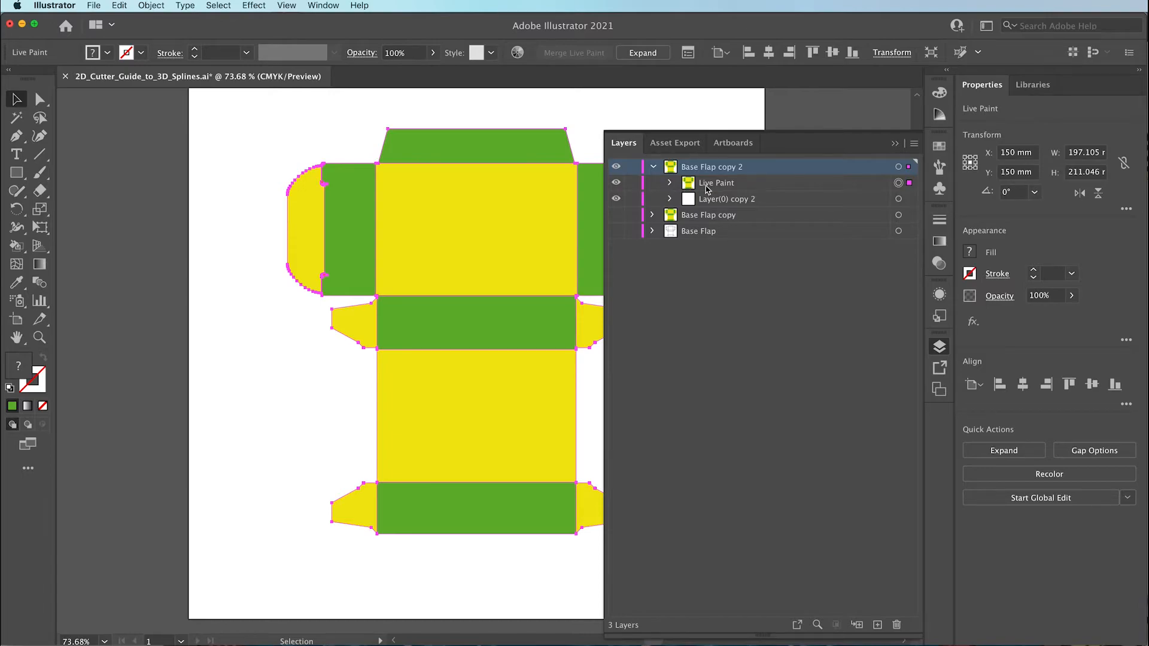
{"action": "left_click", "coordinate": [653, 167]}
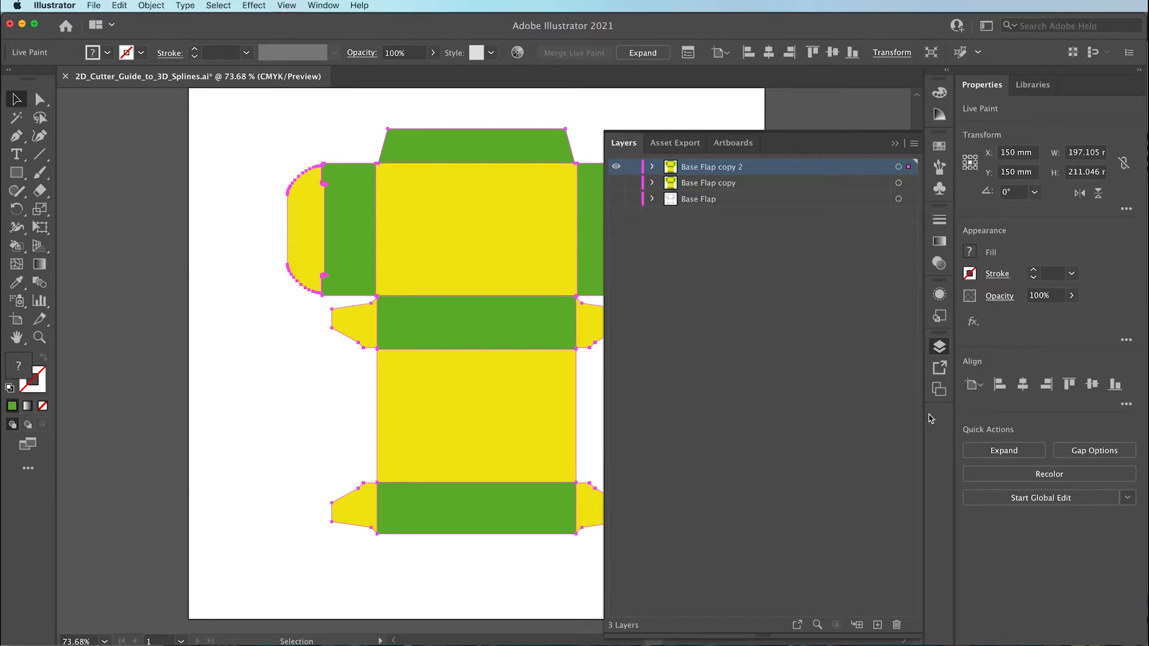
{"action": "left_click", "coordinate": [940, 347]}
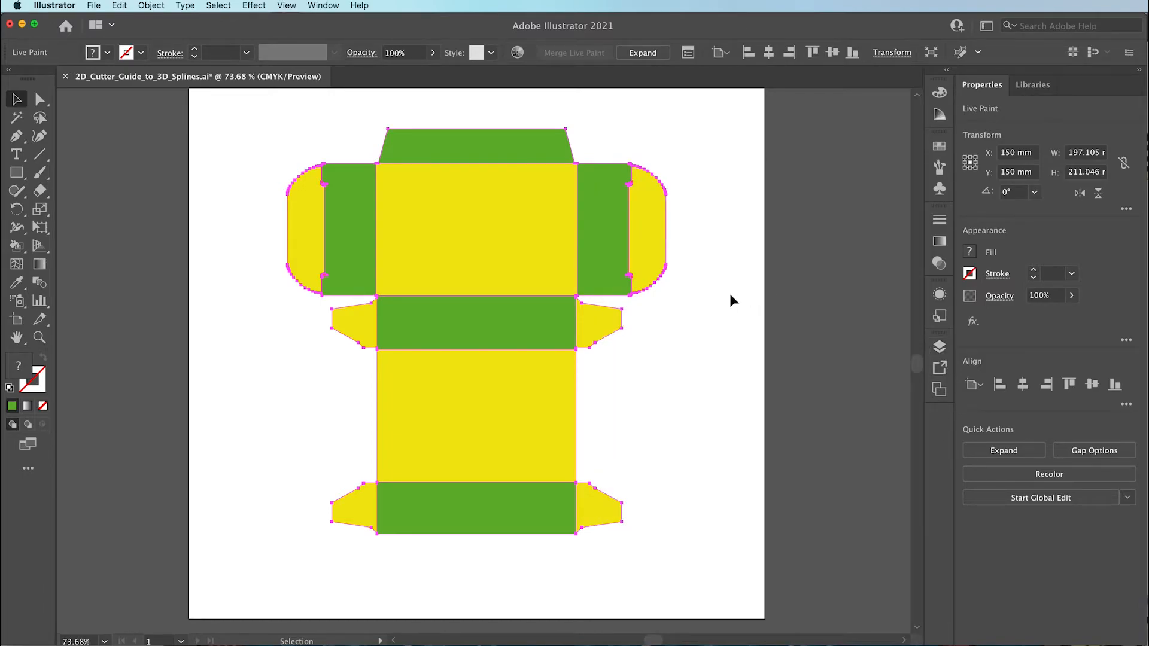
{"action": "left_click", "coordinate": [152, 6]}
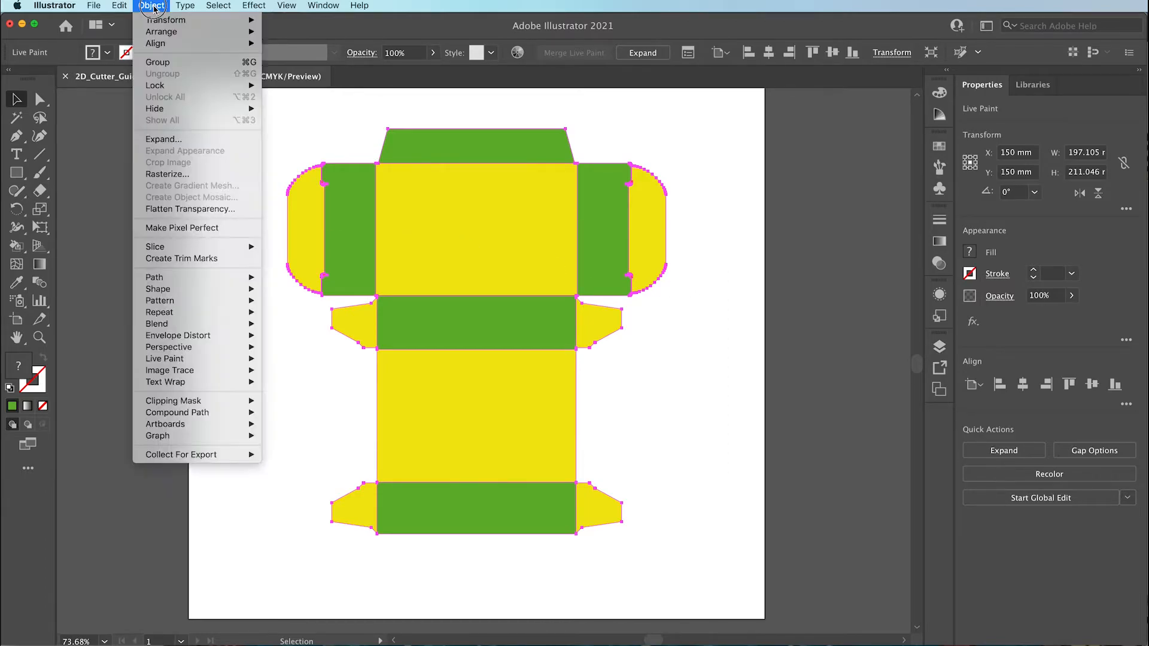
{"action": "left_click", "coordinate": [163, 139]}
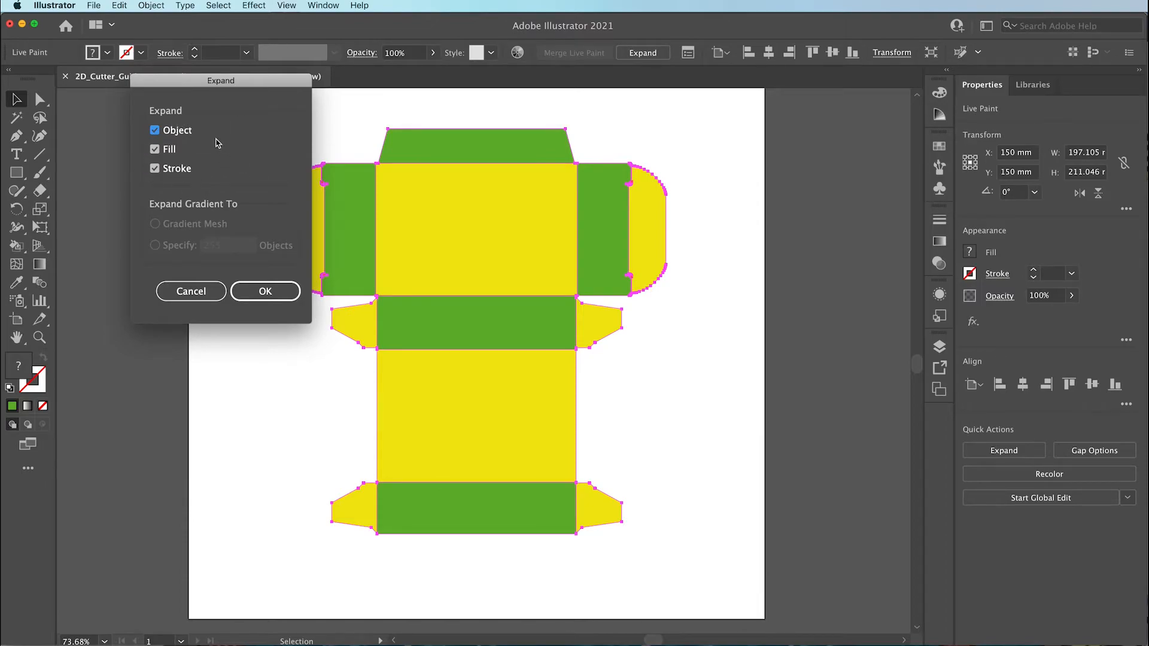
{"action": "left_click", "coordinate": [267, 292]}
Step: Delete the leftover Layer(0) copy 2 sublayer from the Base Flap copy 2 layer
{"action": "left_click", "coordinate": [939, 348]}
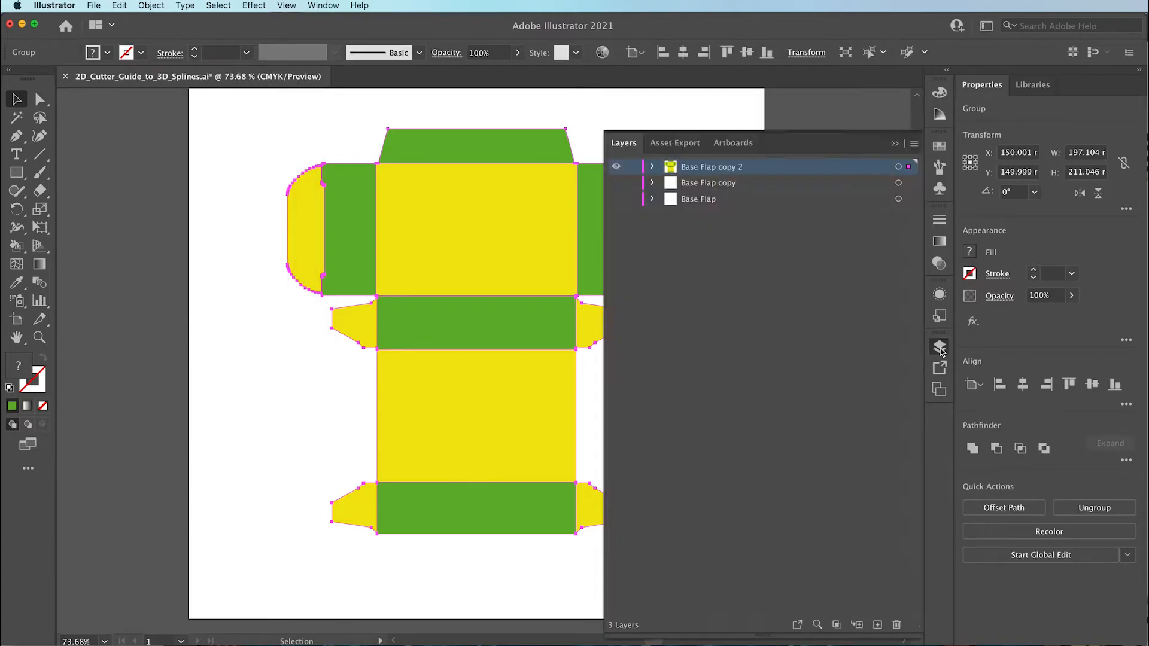
{"action": "left_click", "coordinate": [652, 167]}
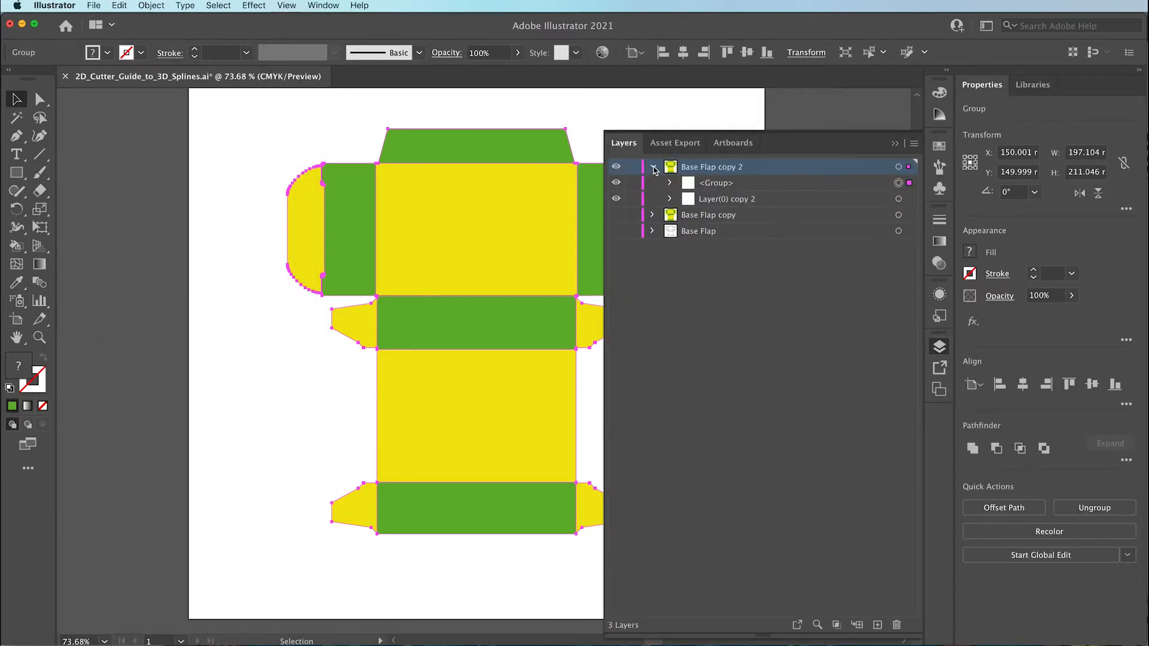
{"action": "left_click", "coordinate": [670, 199]}
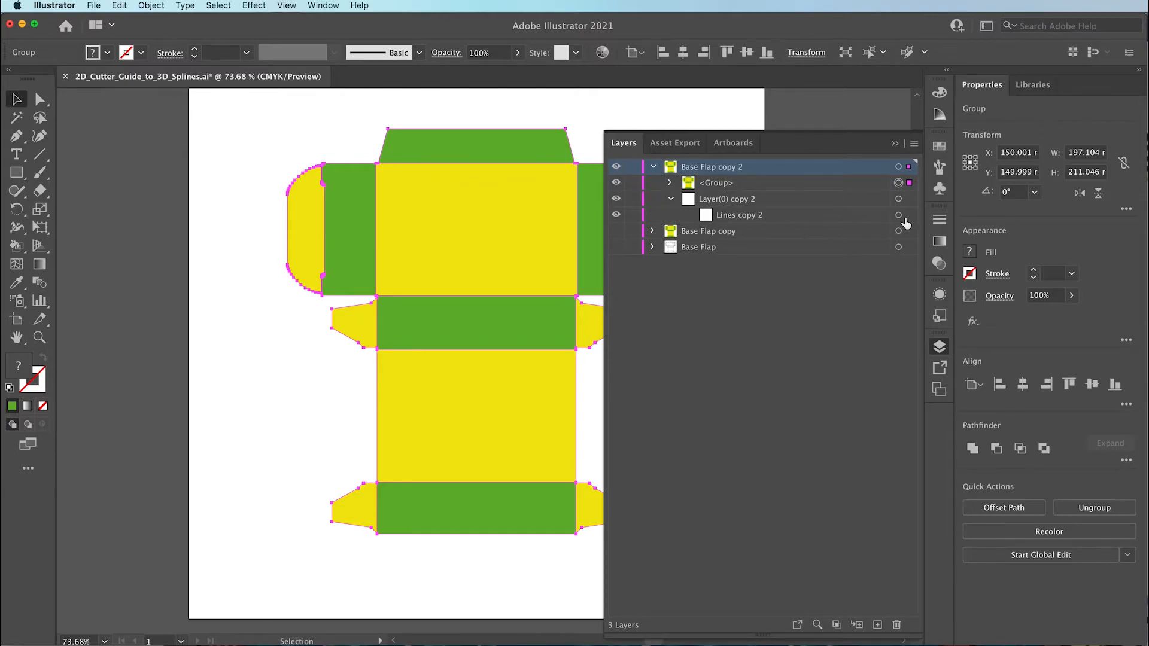
{"action": "left_click_drag", "start_coordinate": [770, 199], "coordinate": [899, 627]}
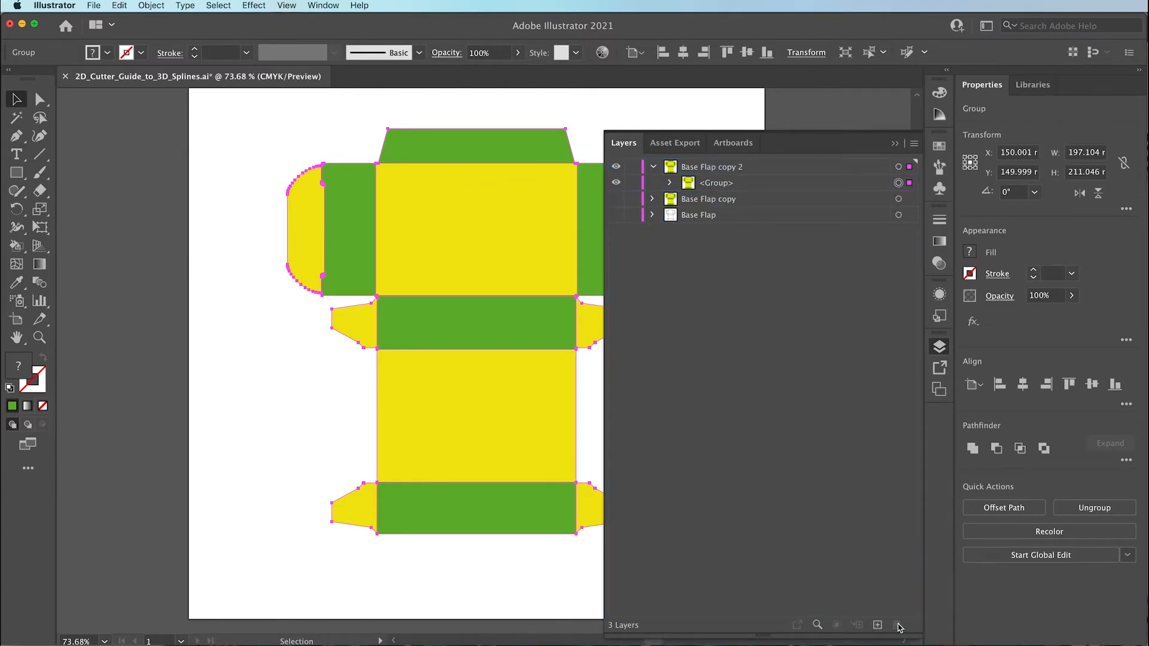
Step: Ungroup both nested groups in Base Flap copy 2 so each panel is a separate path in the layer
{"action": "left_click", "coordinate": [670, 184]}
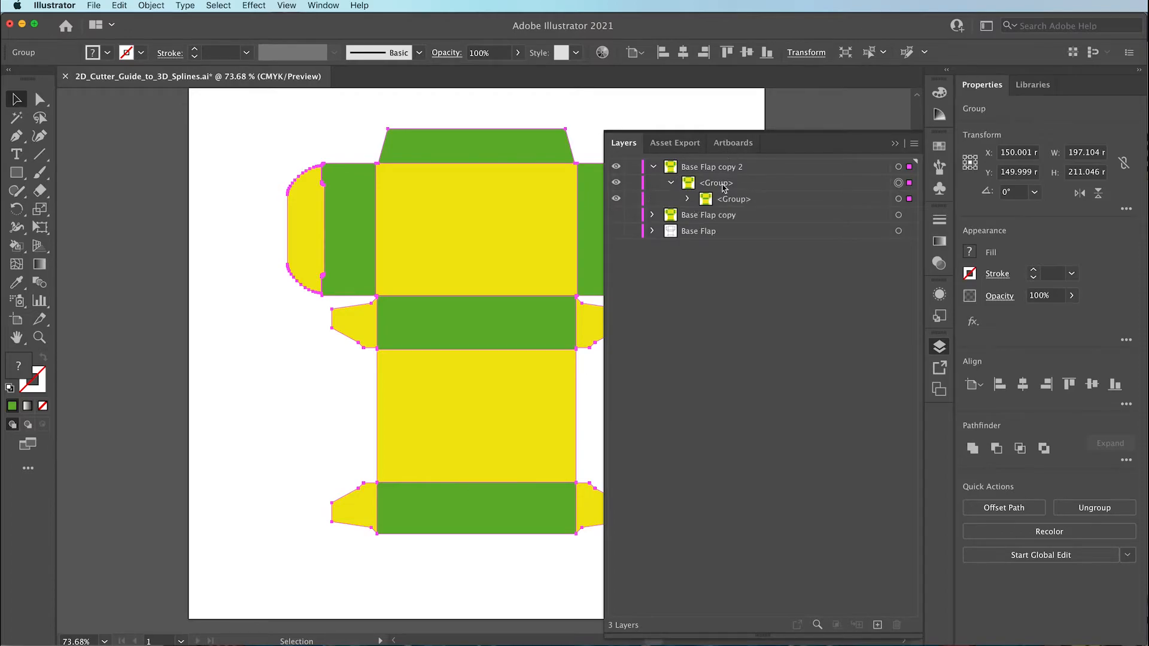
{"action": "left_click", "coordinate": [899, 199]}
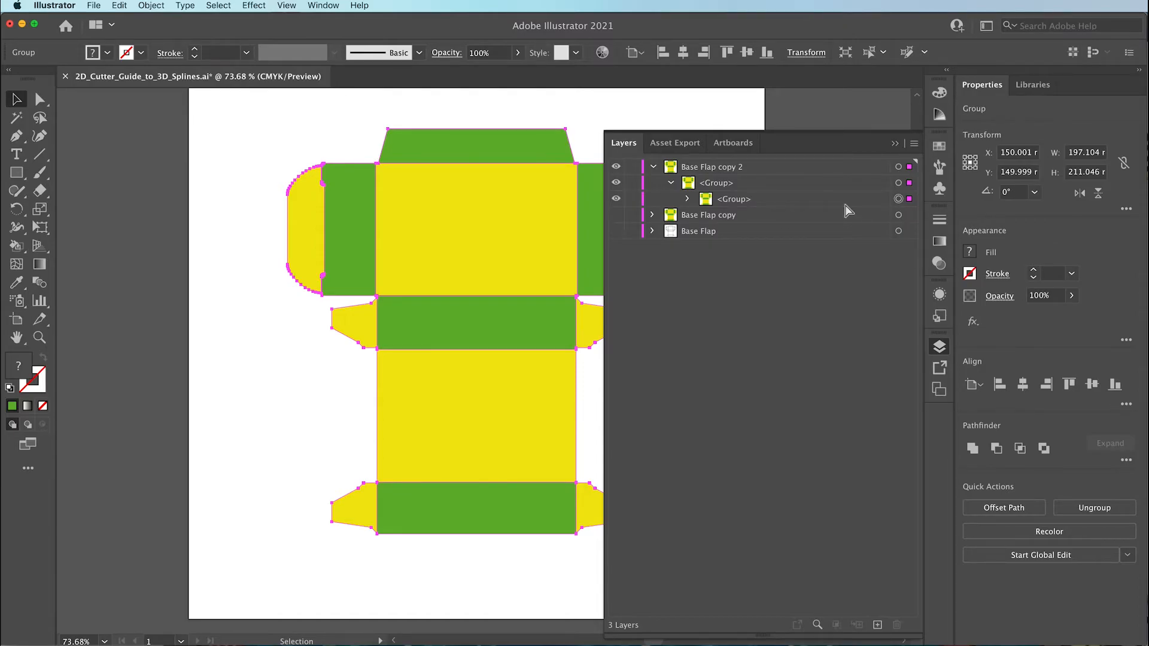
{"action": "key", "text": "super+shift+g"}
{"action": "key", "text": "super+shift+g"}
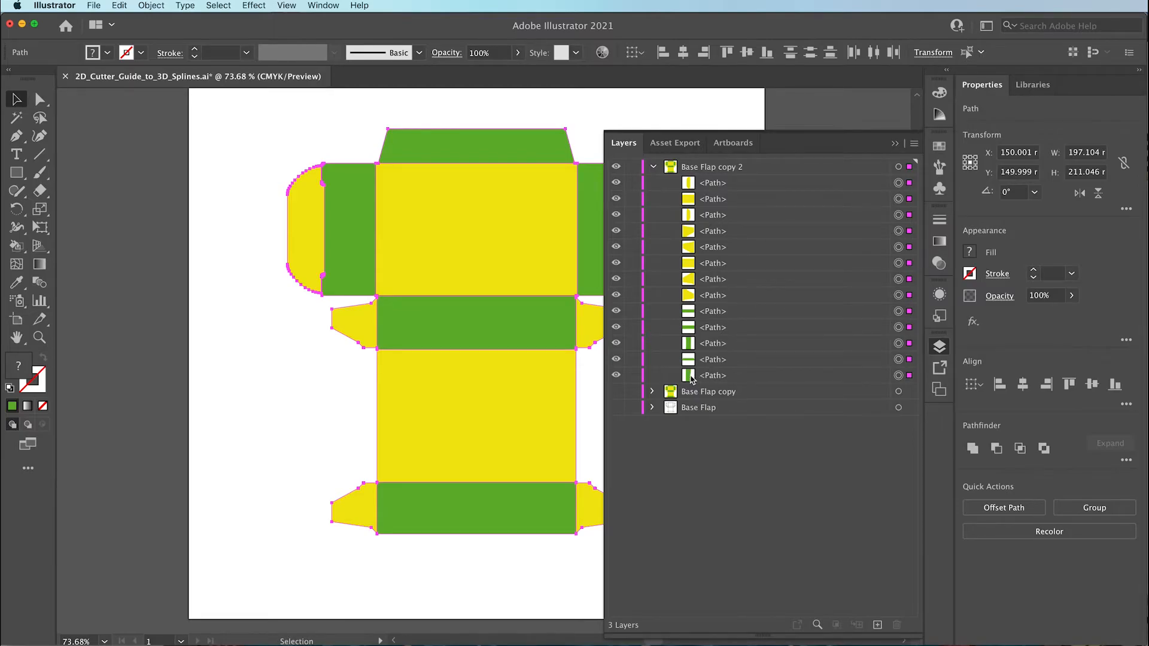
{"action": "left_click", "coordinate": [691, 186]}
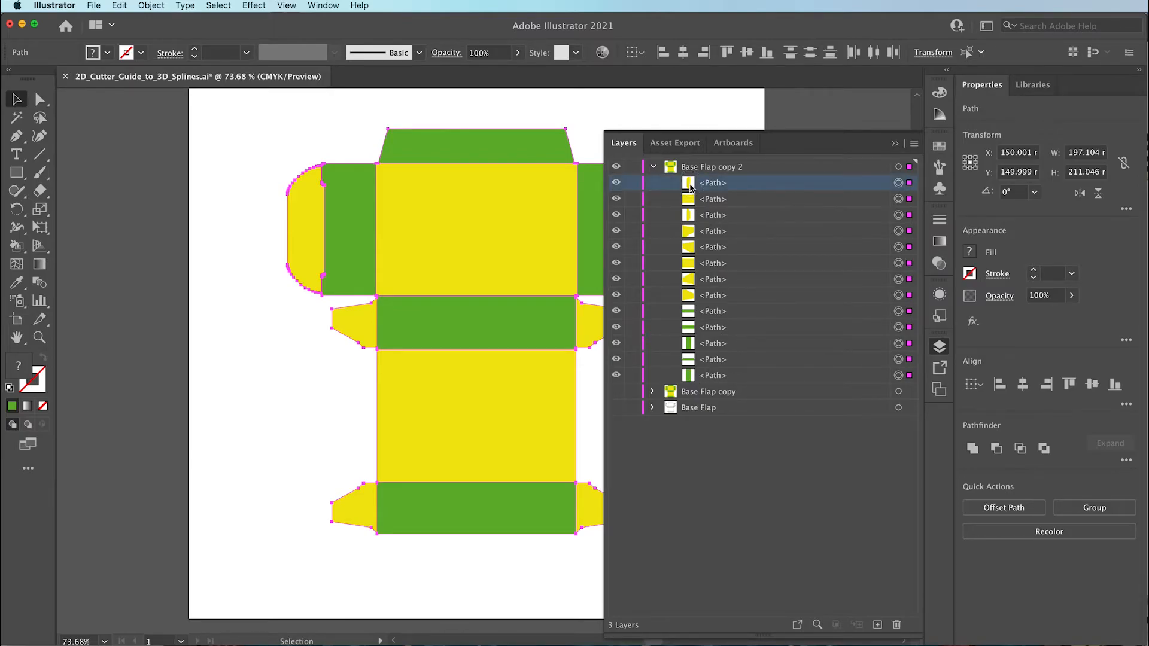
Step: Test-move the rounded side flap, upper green flap, large upper panel and middle green strip individually, undoing each move
{"action": "left_click", "coordinate": [320, 140]}
{"action": "left_click_drag", "start_coordinate": [298, 183], "coordinate": [280, 170]}
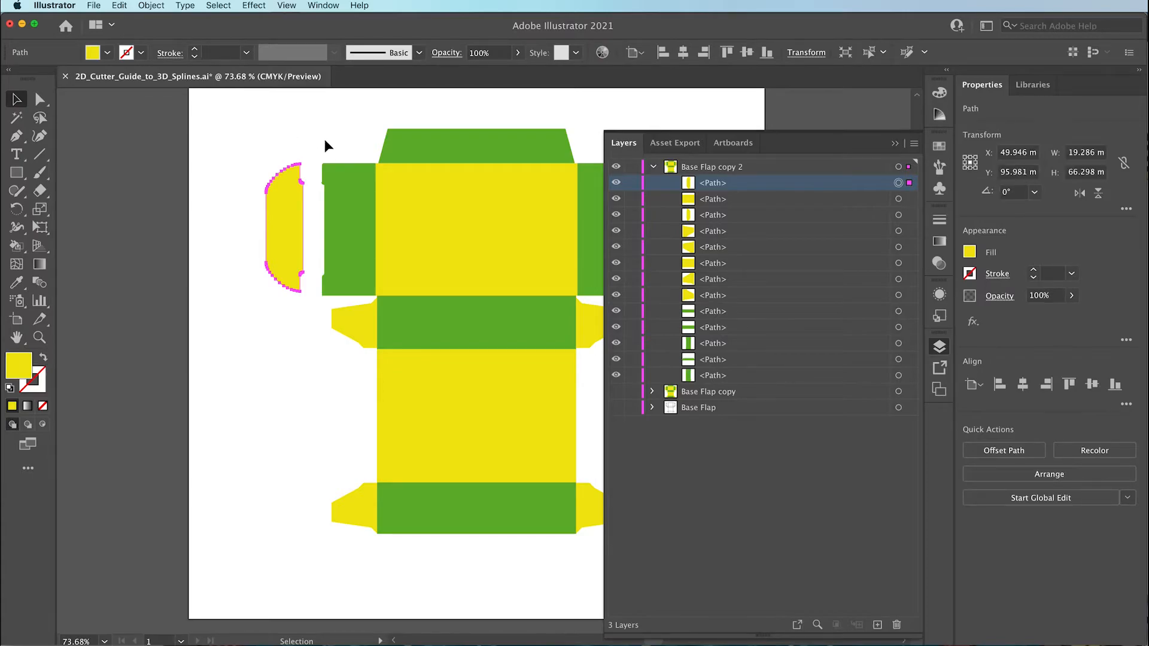
{"action": "key", "text": "super+z"}
{"action": "left_click_drag", "start_coordinate": [448, 145], "coordinate": [446, 124]}
{"action": "key", "text": "super+z"}
{"action": "left_click_drag", "start_coordinate": [436, 203], "coordinate": [382, 176]}
{"action": "key", "text": "super+z"}
{"action": "mouse_move", "coordinate": [427, 313]}
{"action": "left_mouse_down"}
{"action": "mouse_move", "coordinate": [393, 324]}
{"action": "mouse_move", "coordinate": [415, 324]}
{"action": "left_mouse_up"}
{"action": "key", "text": "super+z"}
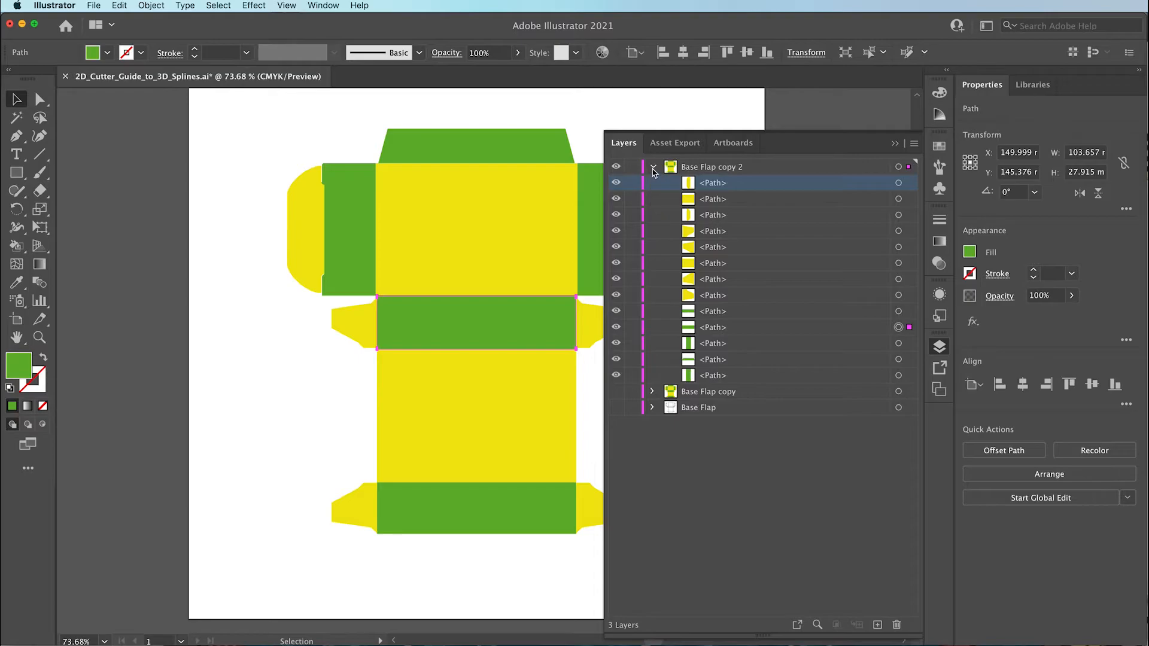
Step: Copy all the box panel paths into a new 215.9 x 279.4 mm print document
{"action": "left_click", "coordinate": [654, 168]}
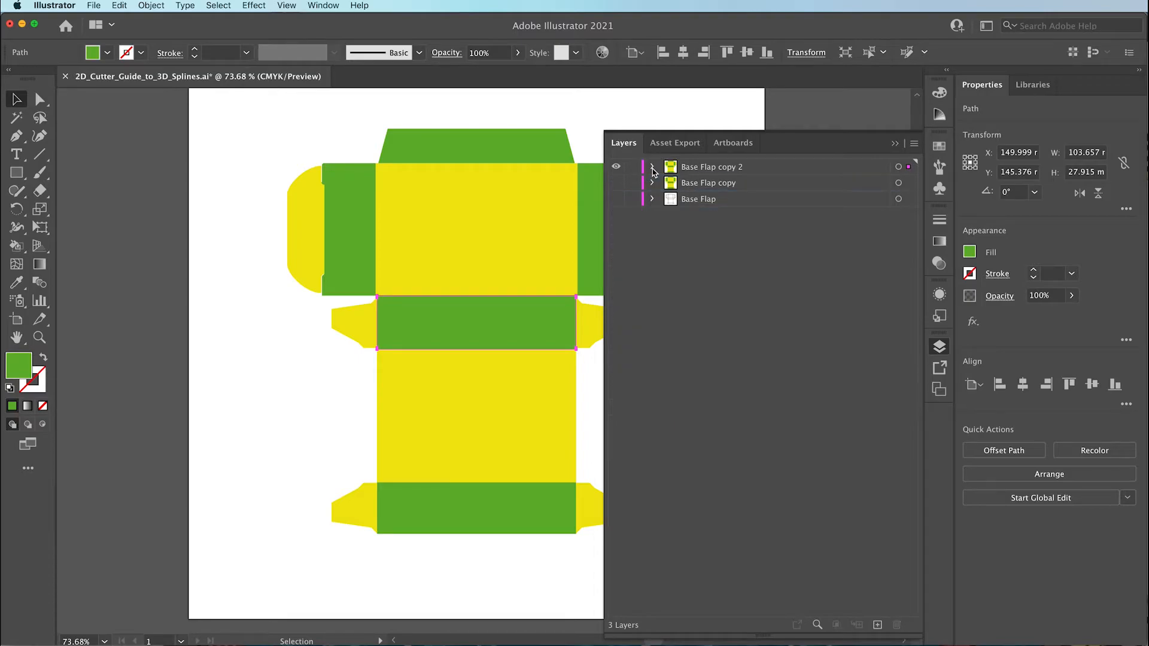
{"action": "left_click", "coordinate": [939, 347]}
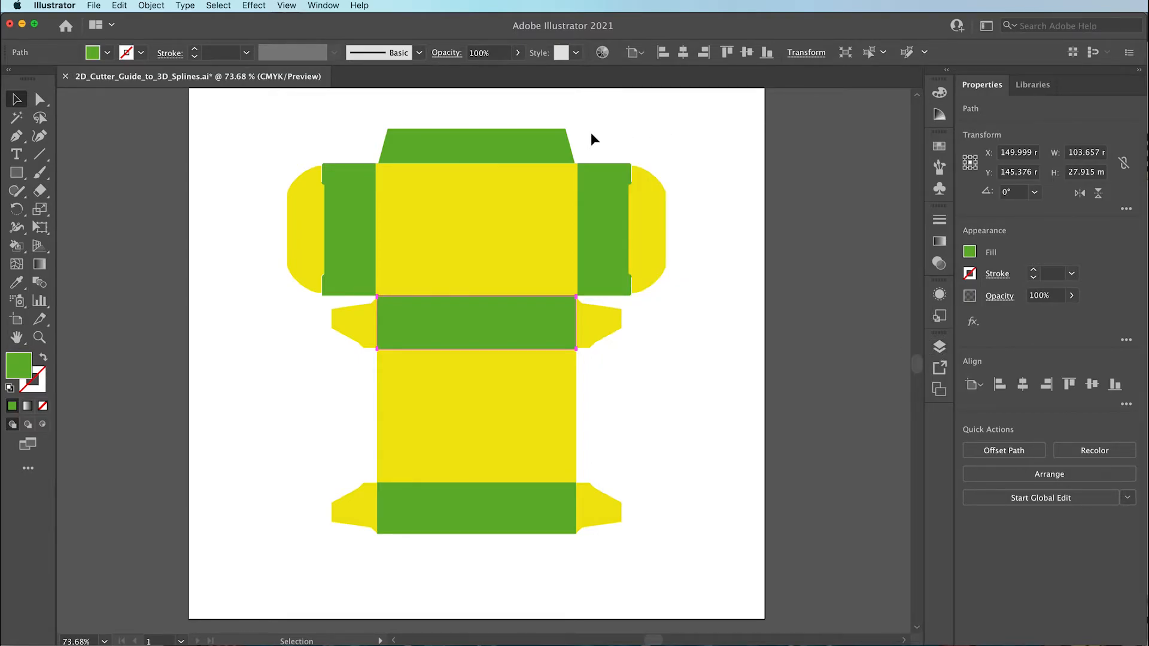
{"action": "left_click", "coordinate": [294, 126]}
{"action": "left_click_drag", "start_coordinate": [253, 112], "coordinate": [708, 570]}
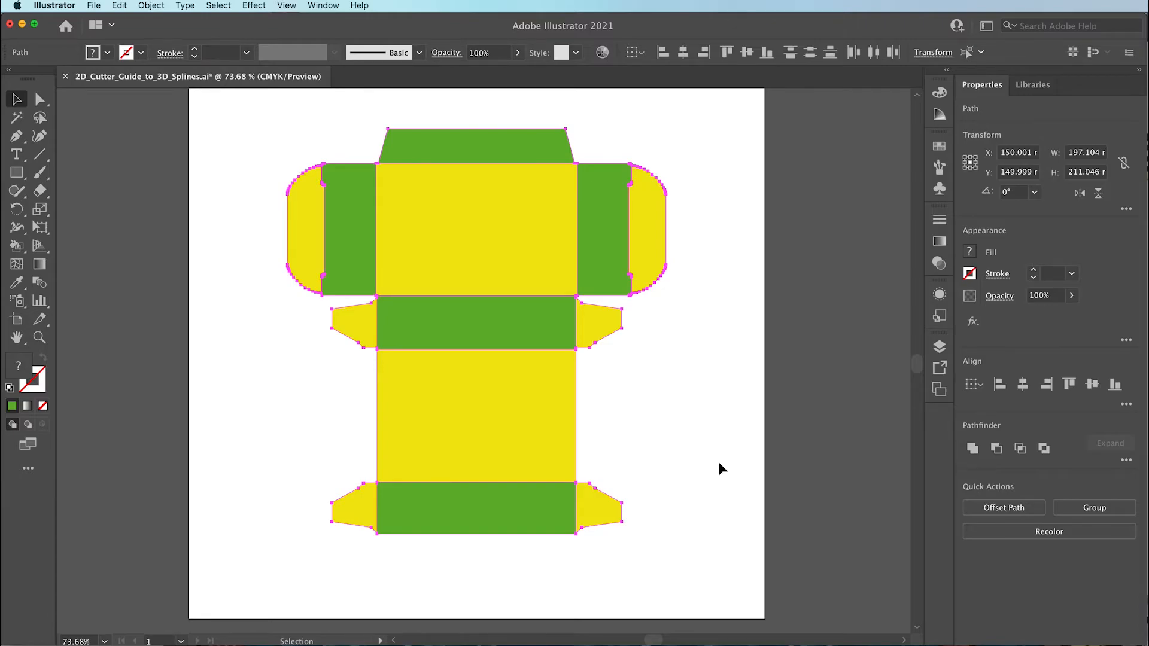
{"action": "key", "text": "super+n"}
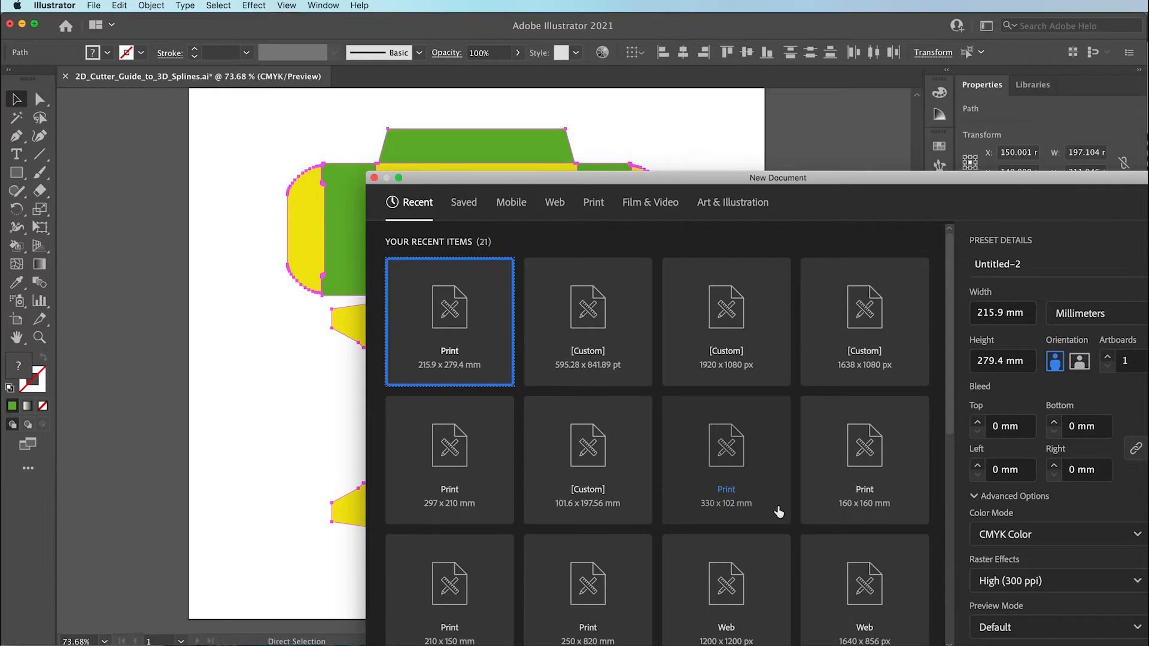
{"action": "key", "text": "Return"}
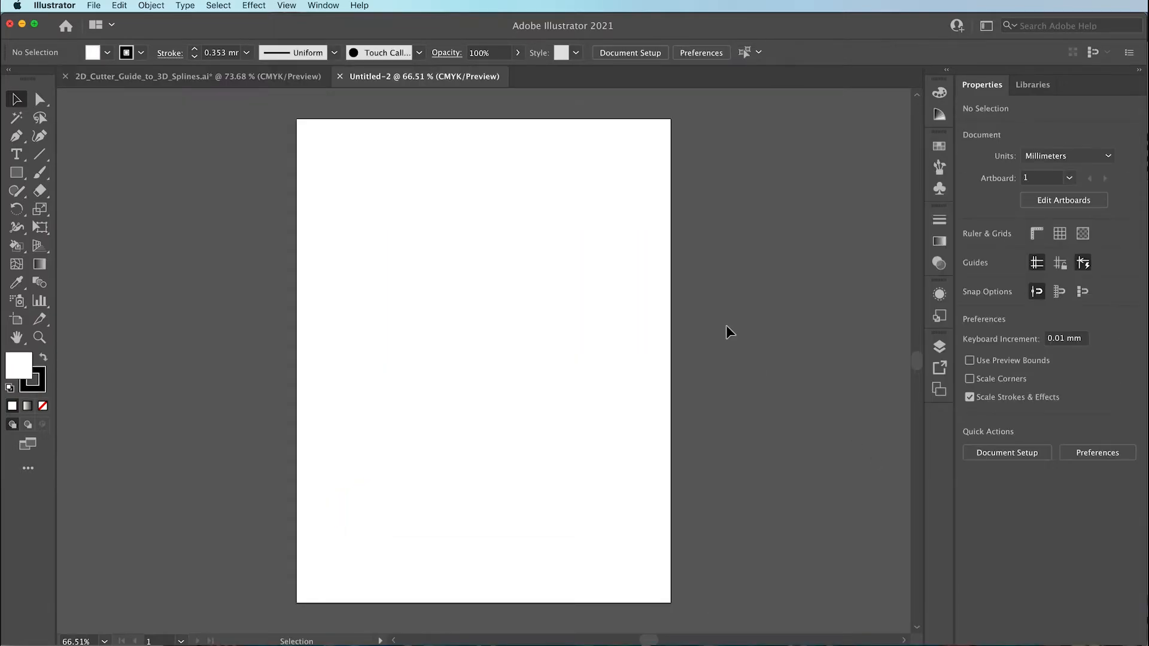
{"action": "key", "text": "super+v"}
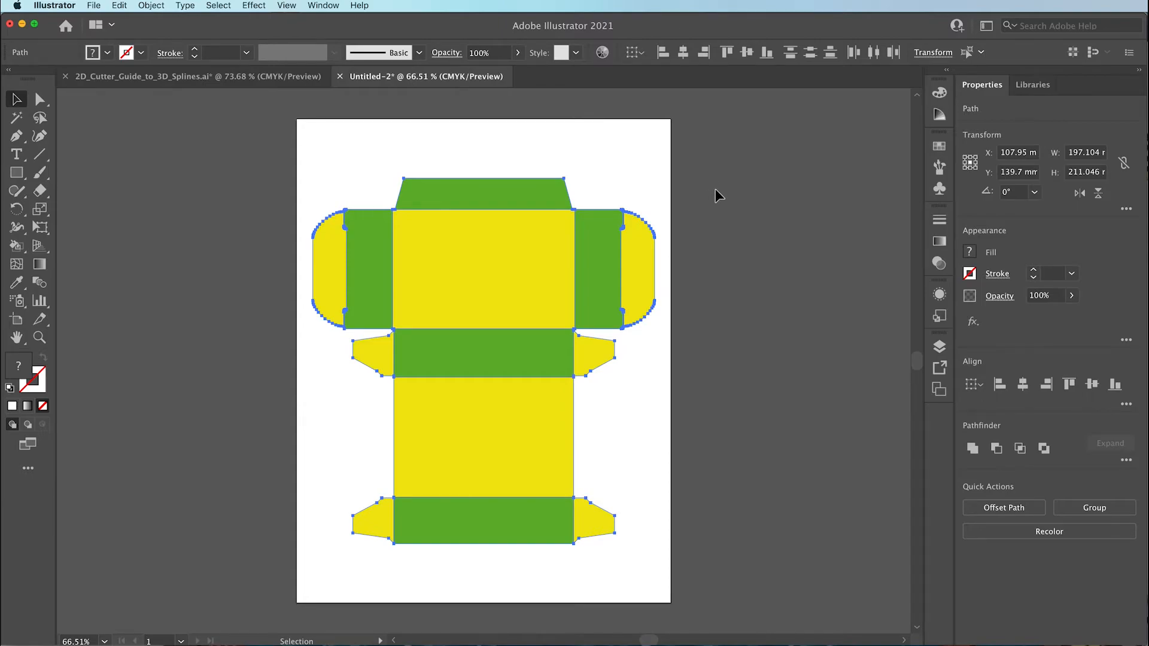
Step: Draw a rectangle over the box panels and set its size to 300 x 300 mm
{"action": "left_click", "coordinate": [752, 202]}
{"action": "left_click", "coordinate": [16, 173]}
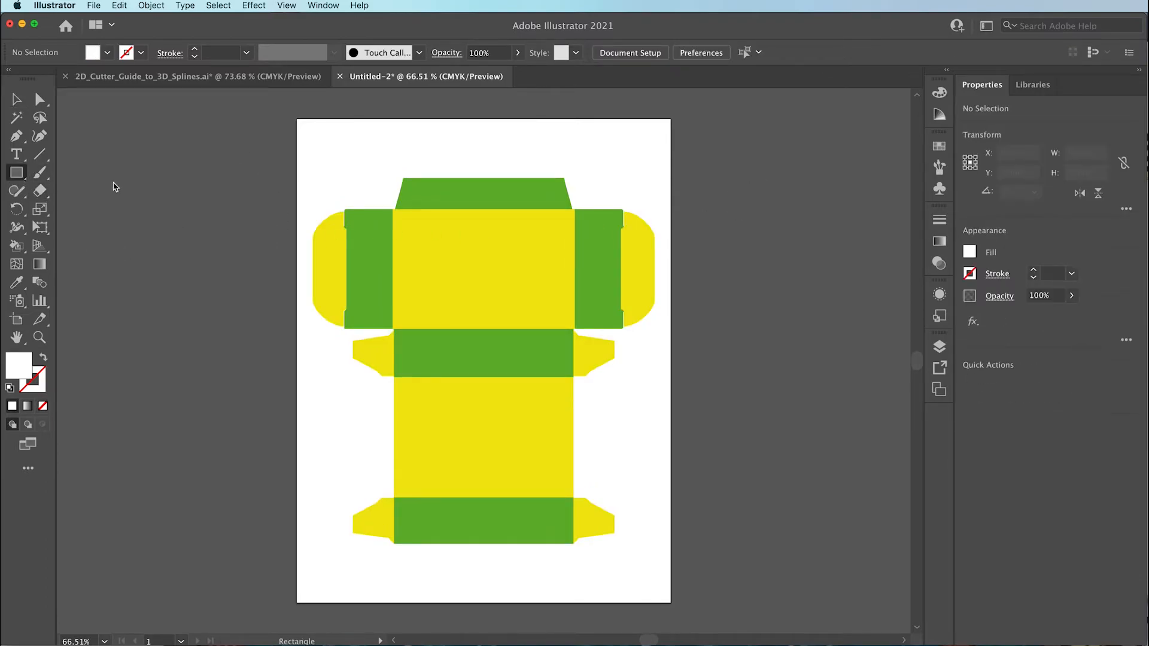
{"action": "left_click_drag", "start_coordinate": [277, 167], "coordinate": [782, 591]}
{"action": "left_click", "coordinate": [17, 101]}
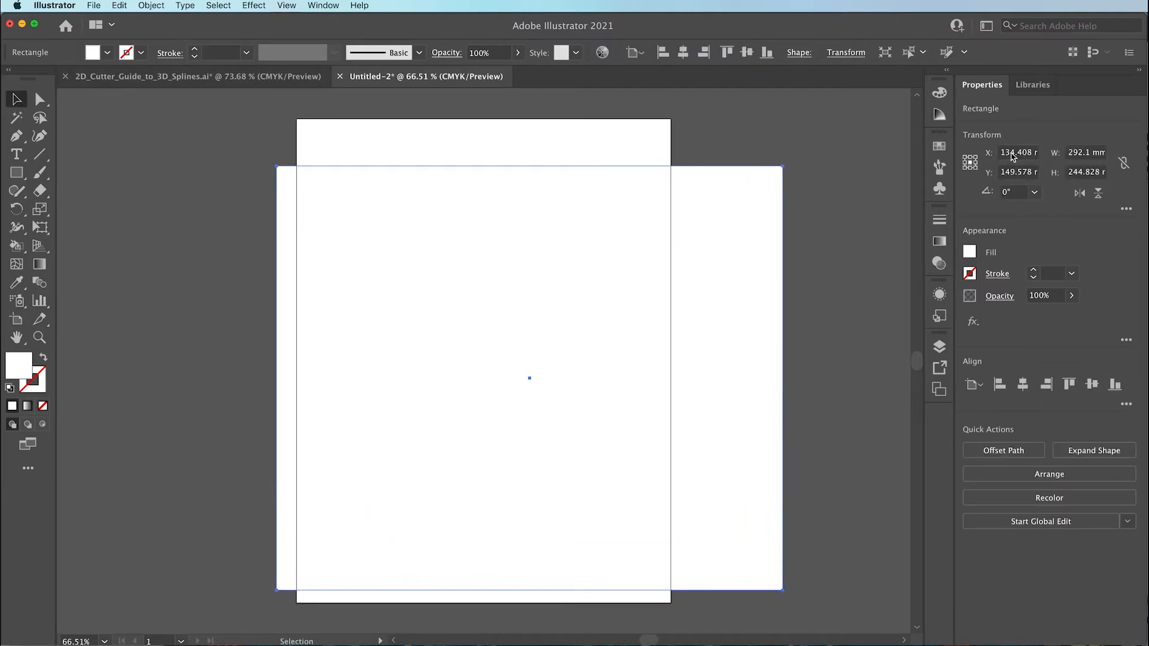
{"action": "left_click", "coordinate": [1080, 153]}
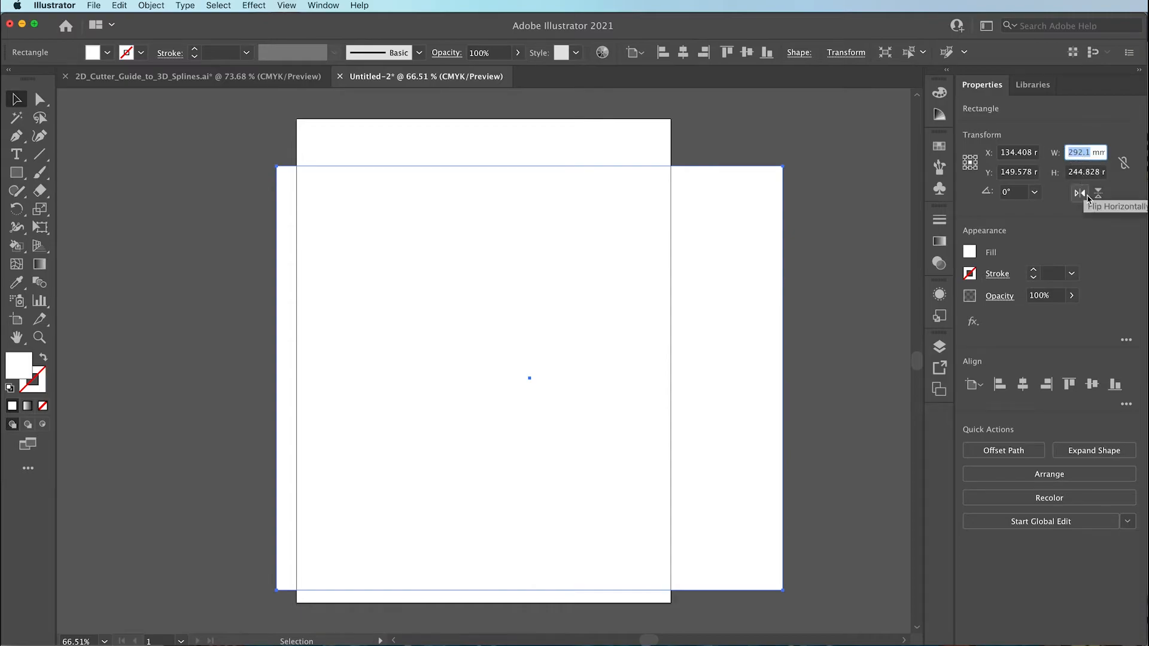
{"action": "type", "text": "300"}
{"action": "key", "text": "Tab"}
{"action": "type", "text": "30"}
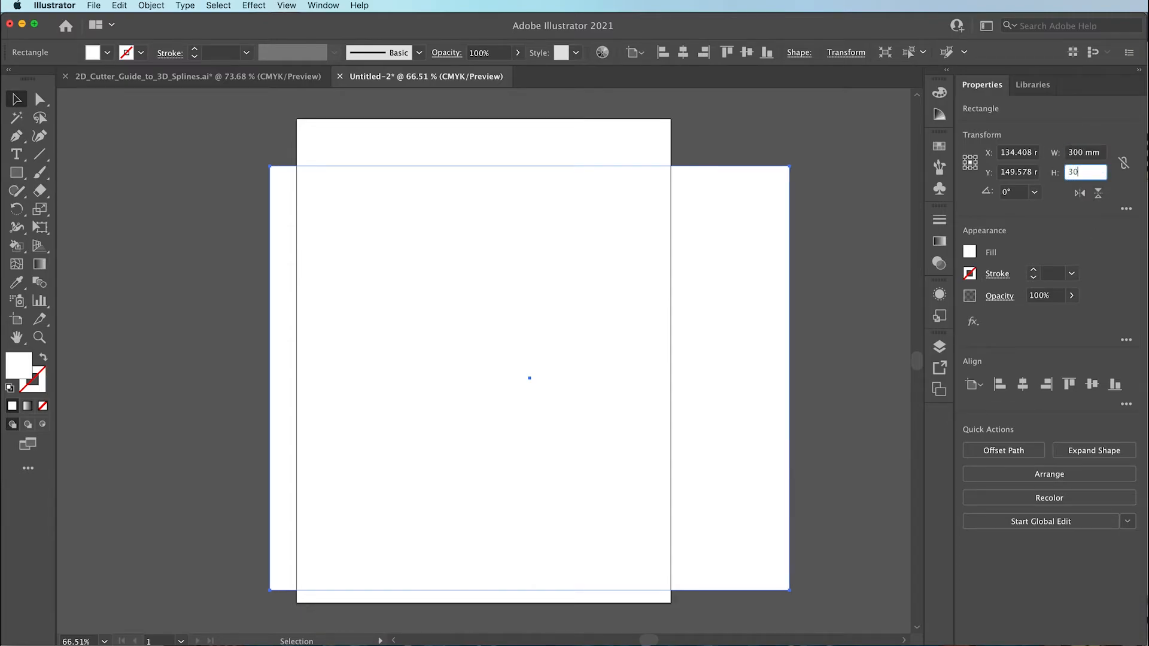
{"action": "key", "text": "Return"}
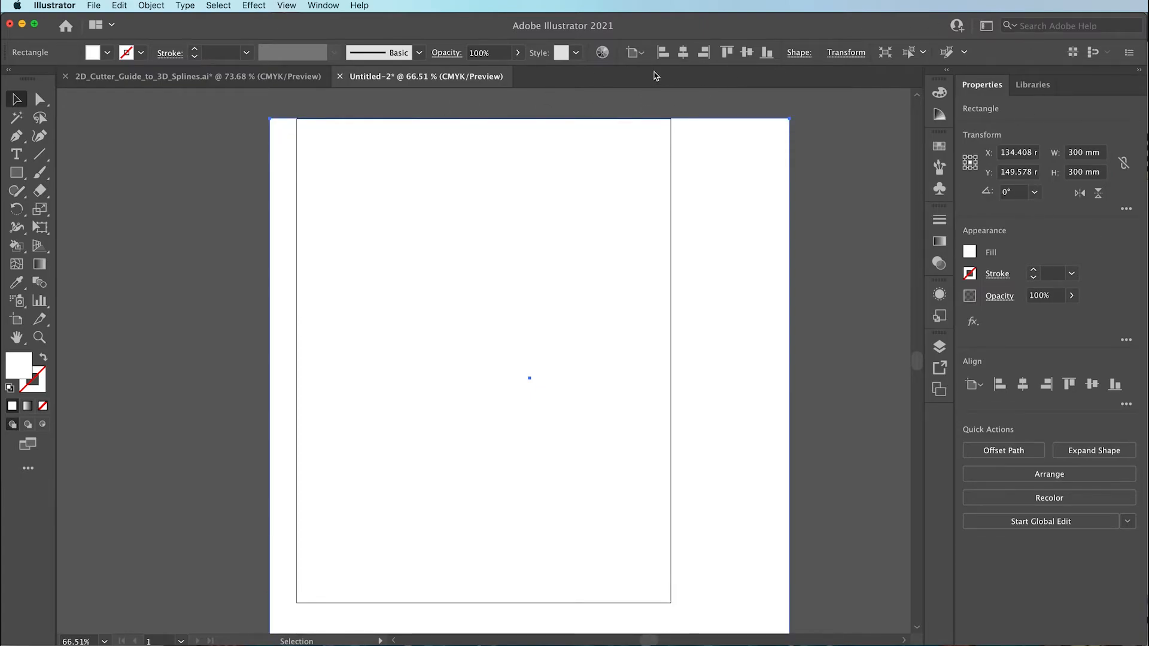
Step: Centre the 300 mm square horizontally and vertically on the artboard and remove its fill
{"action": "left_click", "coordinate": [683, 54]}
{"action": "left_click", "coordinate": [746, 53]}
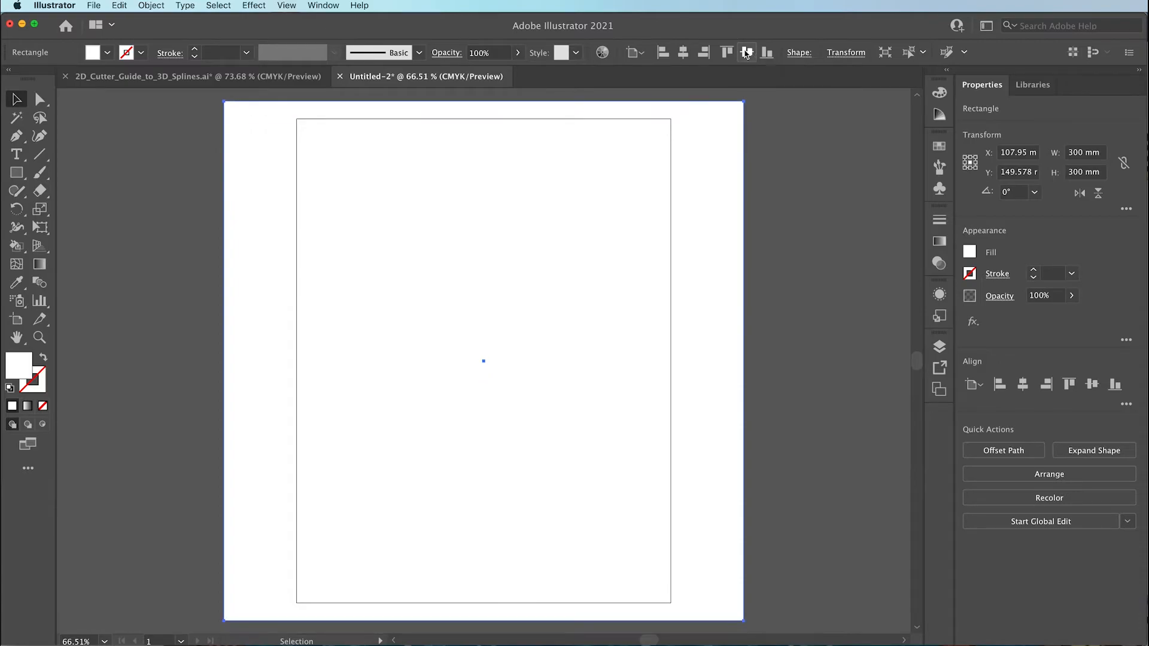
{"action": "left_click", "coordinate": [15, 101]}
{"action": "left_click", "coordinate": [42, 406]}
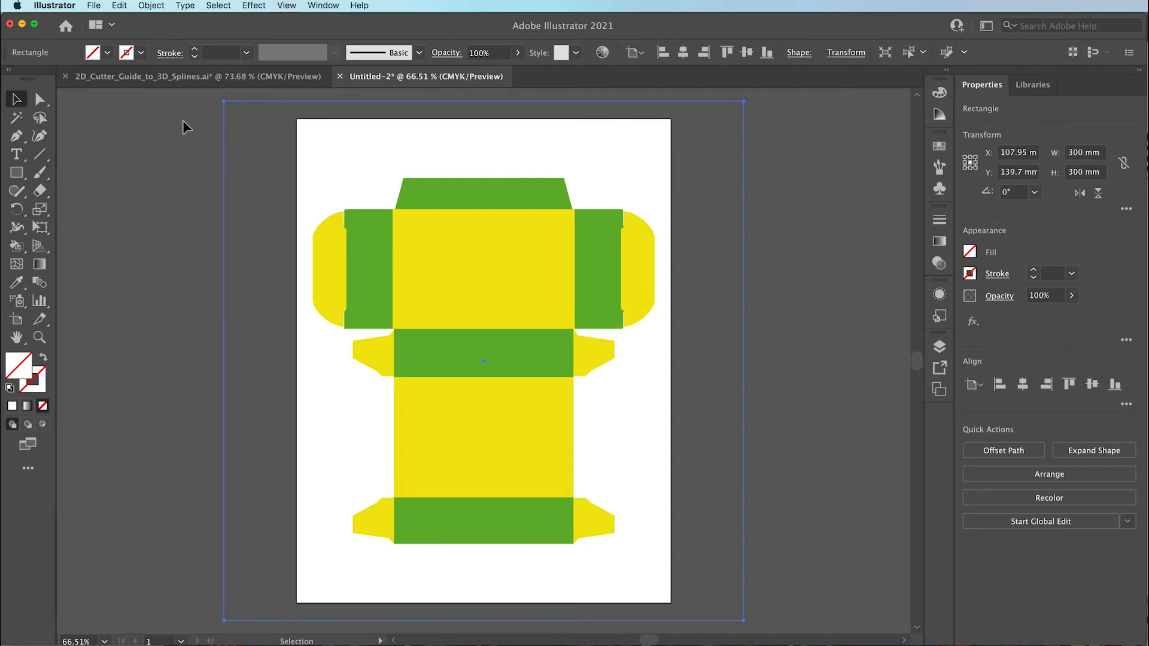
Step: Select all the artwork and fit the artboard to its bounds
{"action": "key", "text": "super+a"}
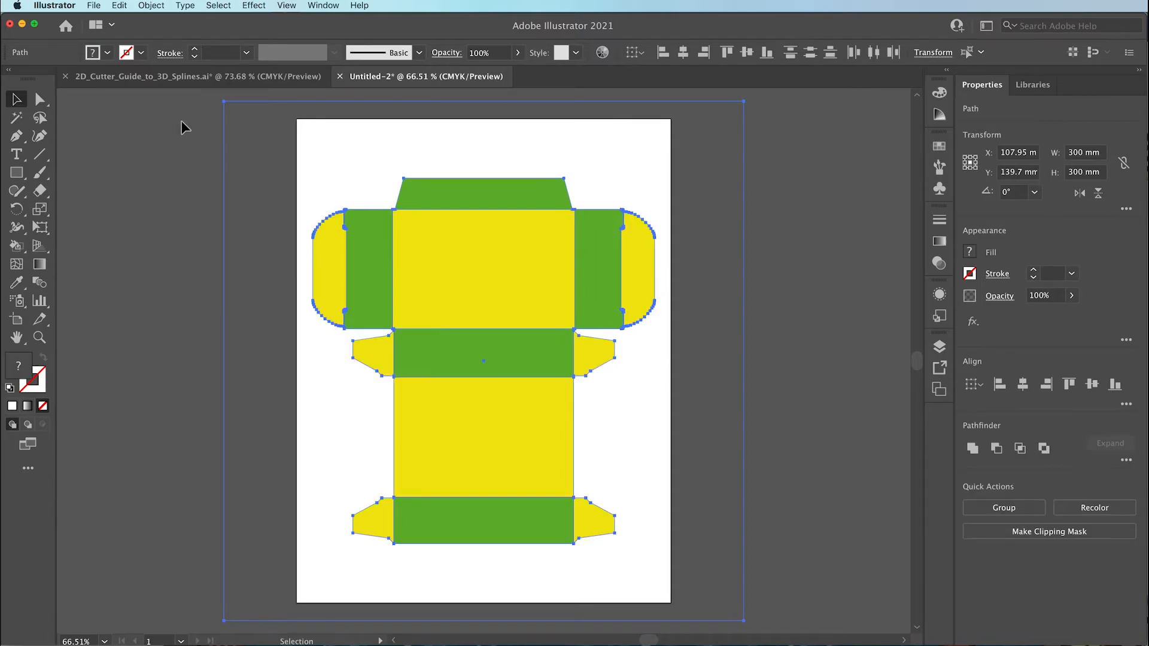
{"action": "left_click", "coordinate": [152, 6]}
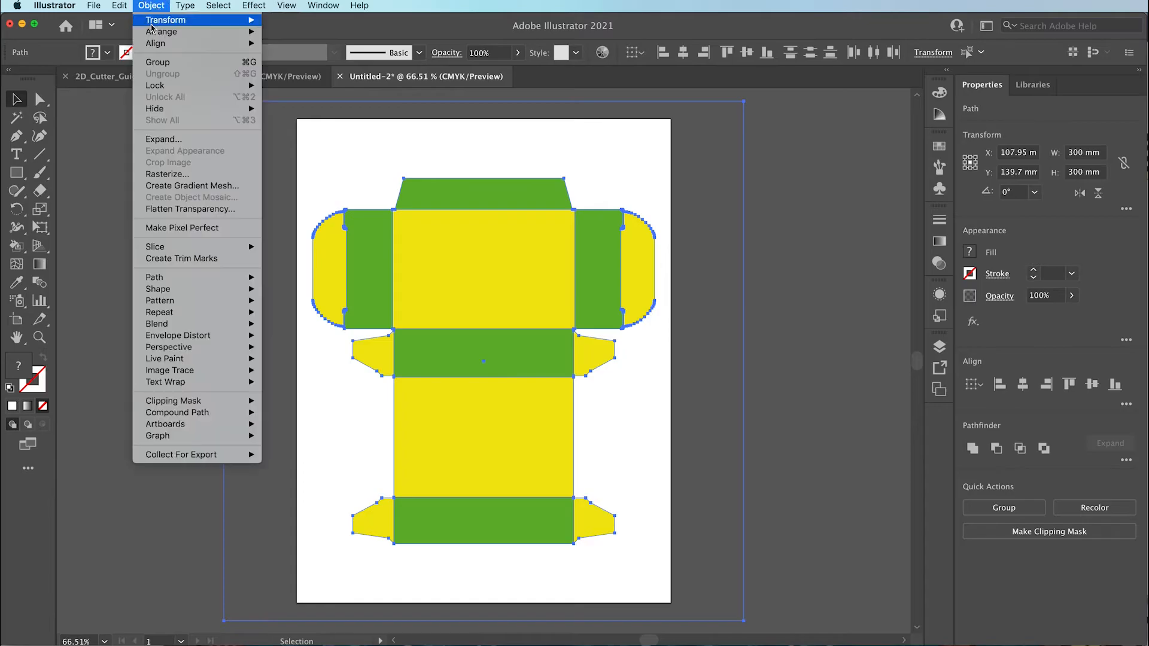
{"action": "mouse_move", "coordinate": [181, 425]}
{"action": "left_click", "coordinate": [309, 473]}
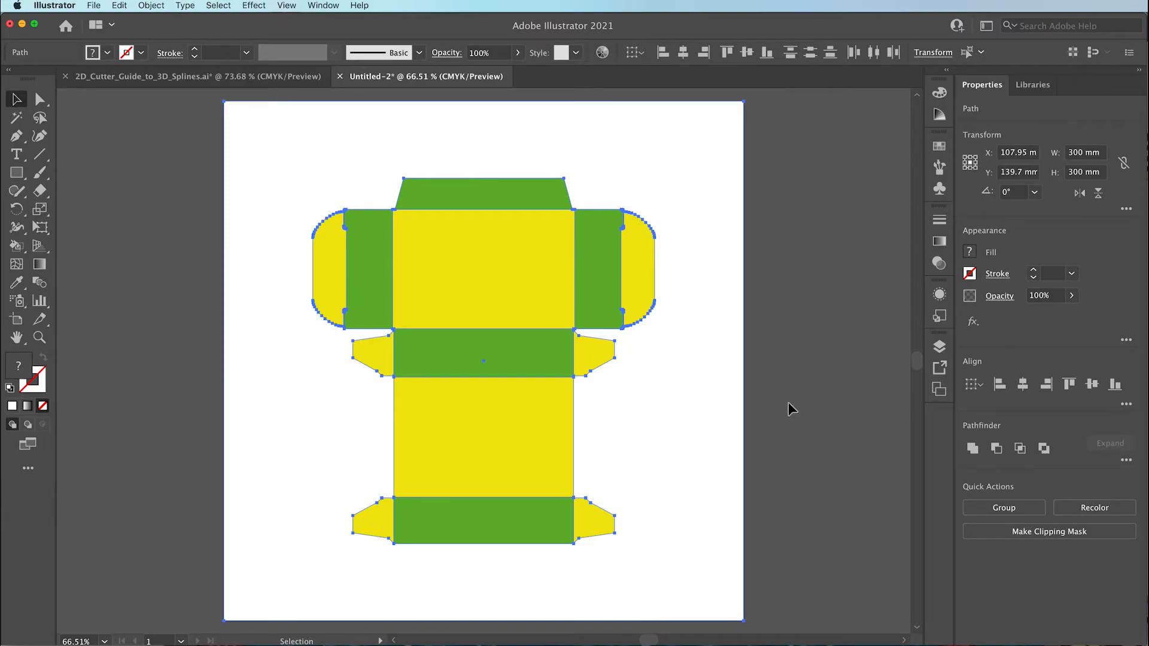
Step: Save the document as 2D_Cutter_Guide_to_3D_Splines_ai8_Splines.ai in the Illustrator 8 version format
{"action": "key", "text": "super+s"}
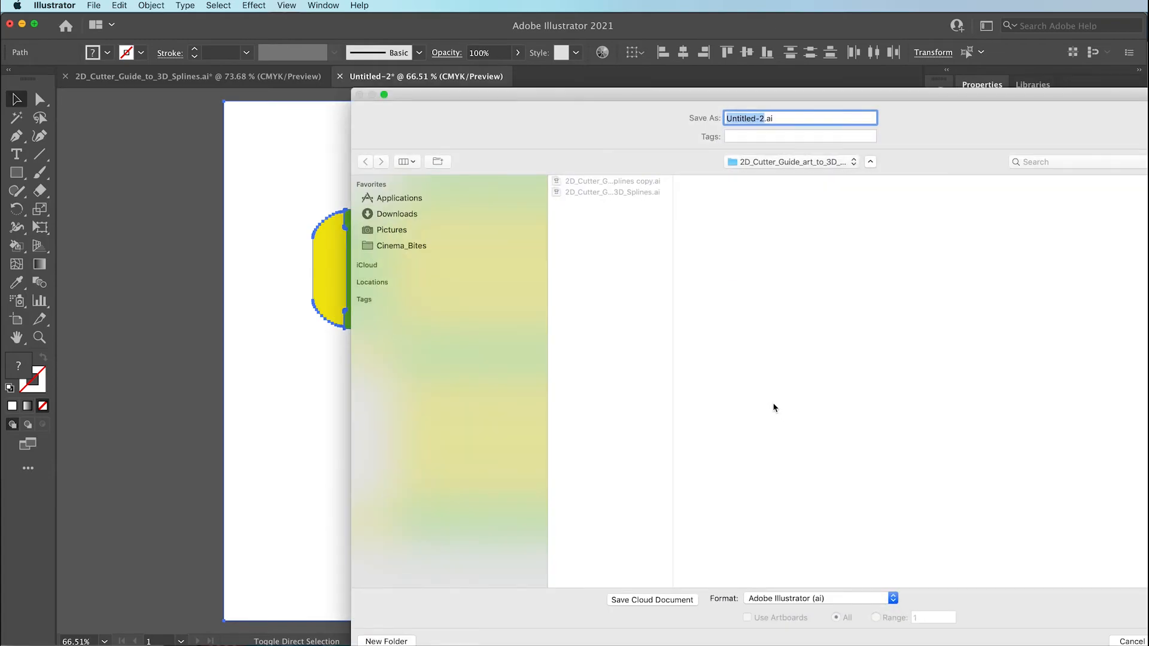
{"action": "left_click", "coordinate": [620, 182]}
{"action": "left_click_drag", "start_coordinate": [861, 121], "coordinate": [844, 122]}
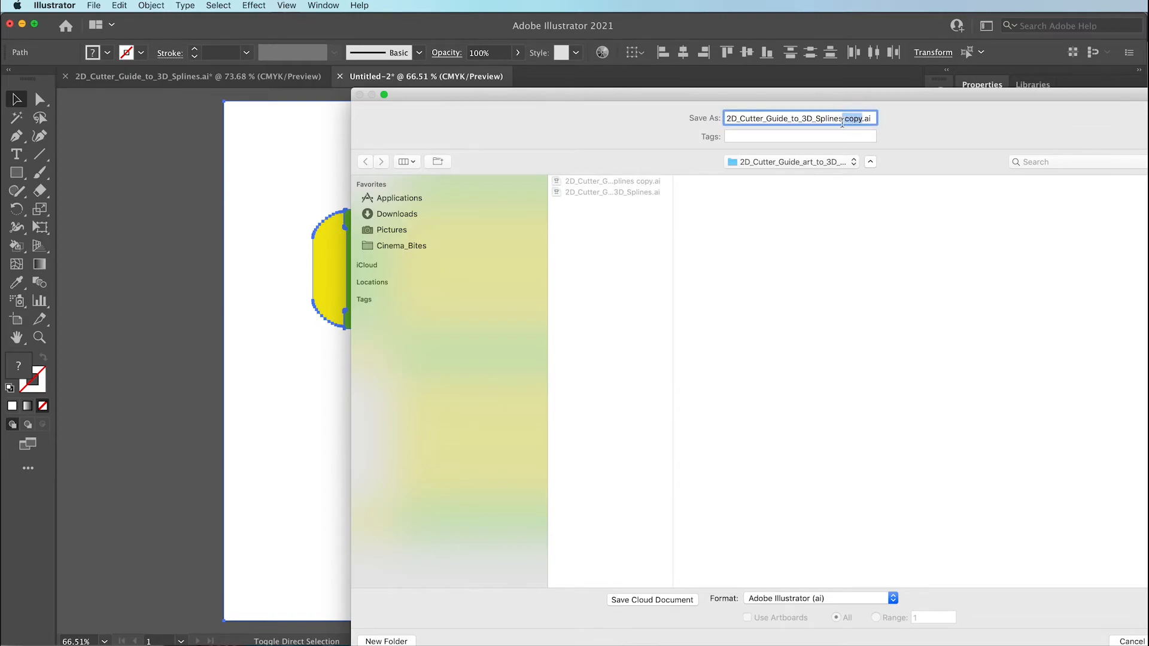
{"action": "type", "text": "_"}
{"action": "type", "text": "ai8_Splines."}
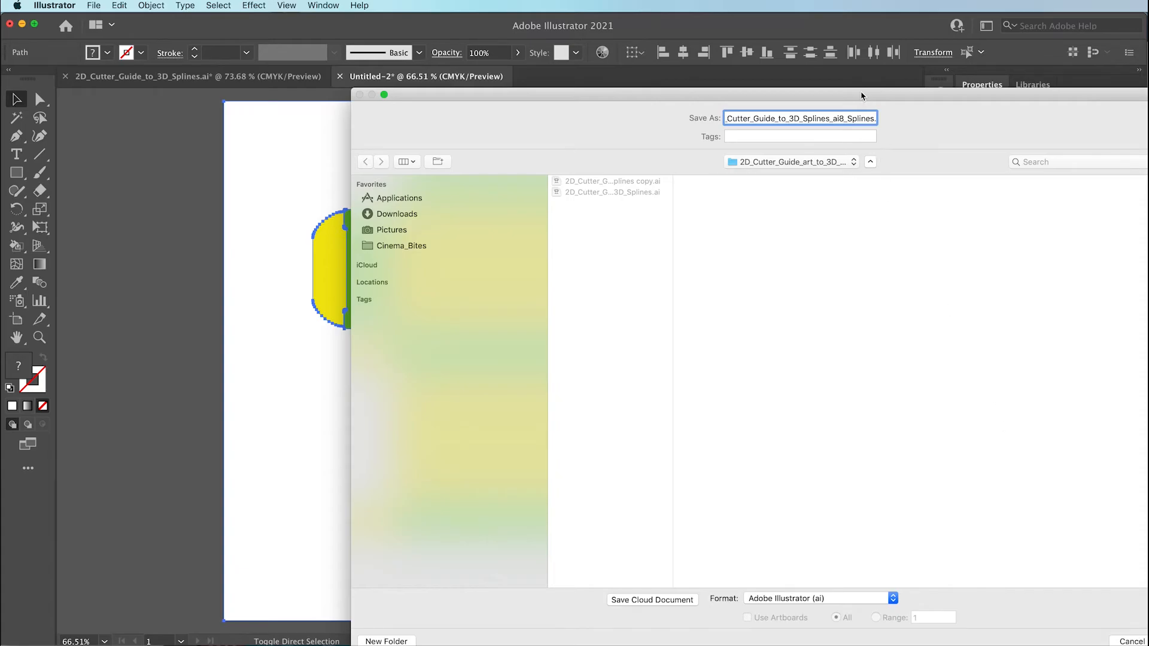
{"action": "left_click_drag", "start_coordinate": [862, 96], "coordinate": [706, 49]}
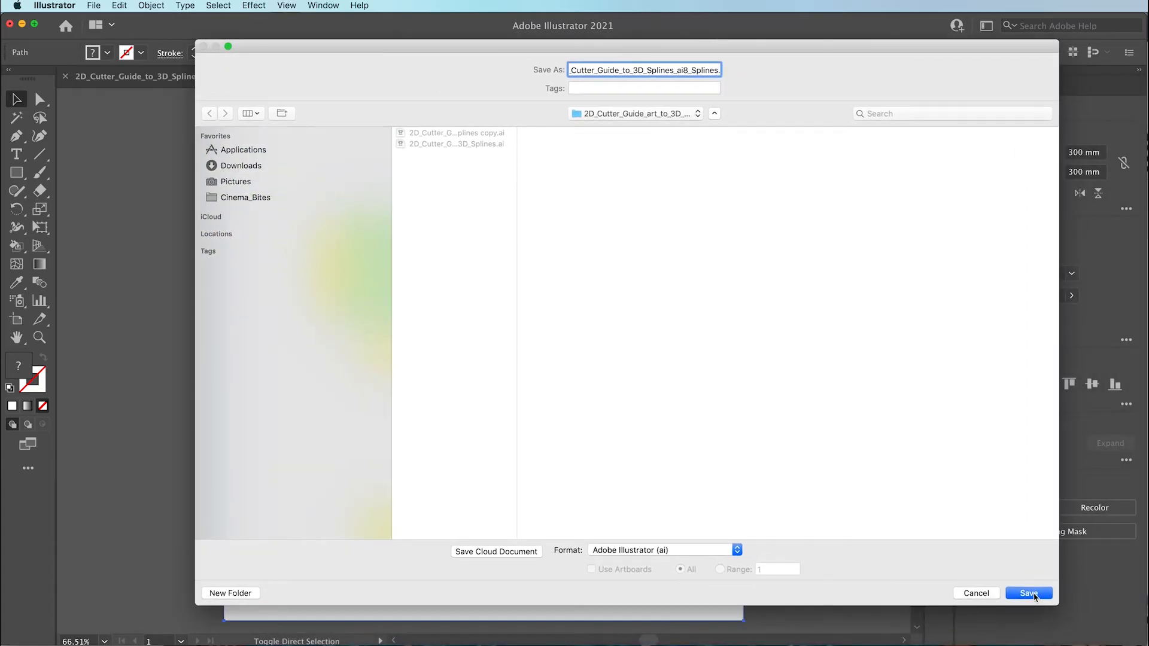
{"action": "left_click", "coordinate": [1030, 593]}
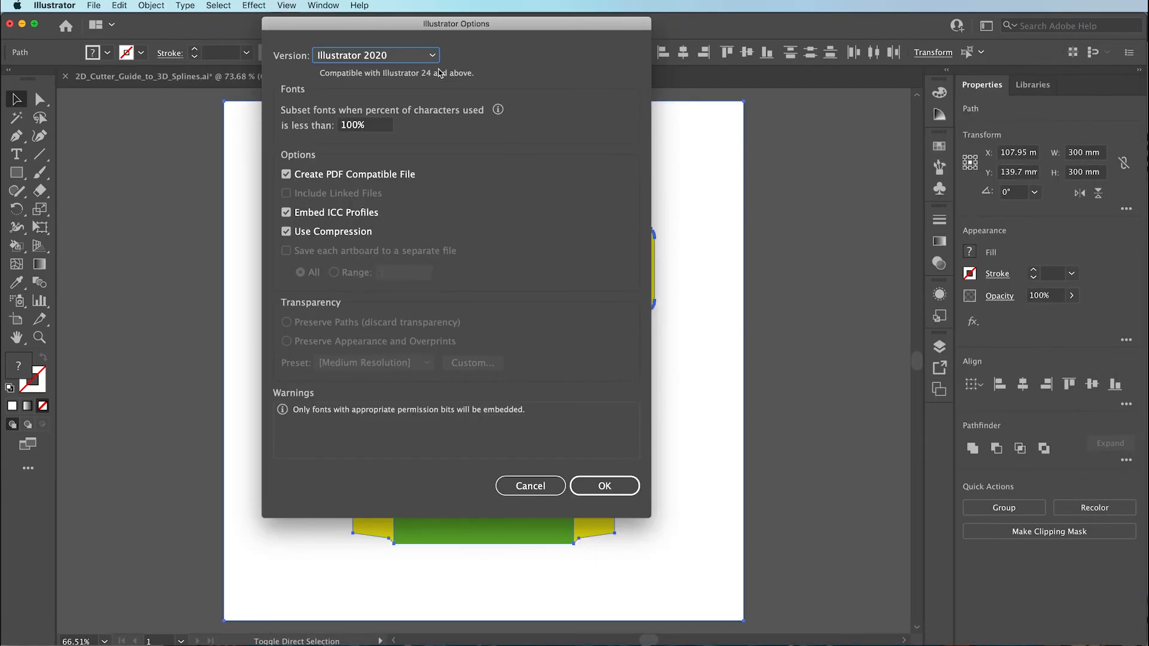
{"action": "left_click", "coordinate": [442, 72]}
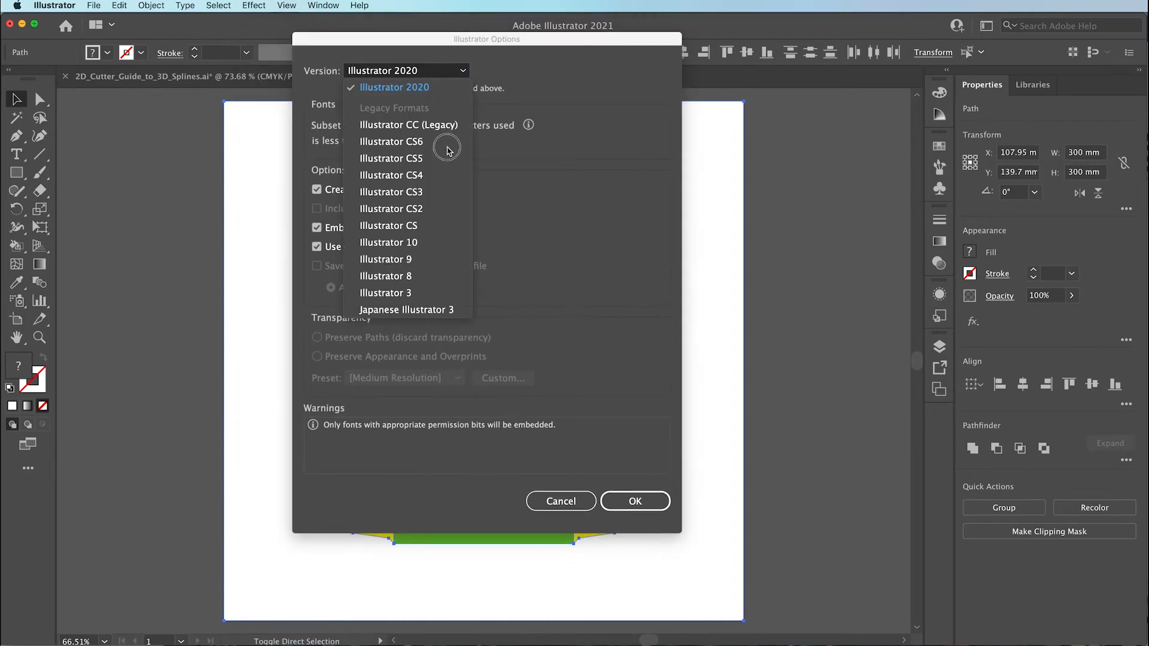
{"action": "left_click", "coordinate": [444, 278]}
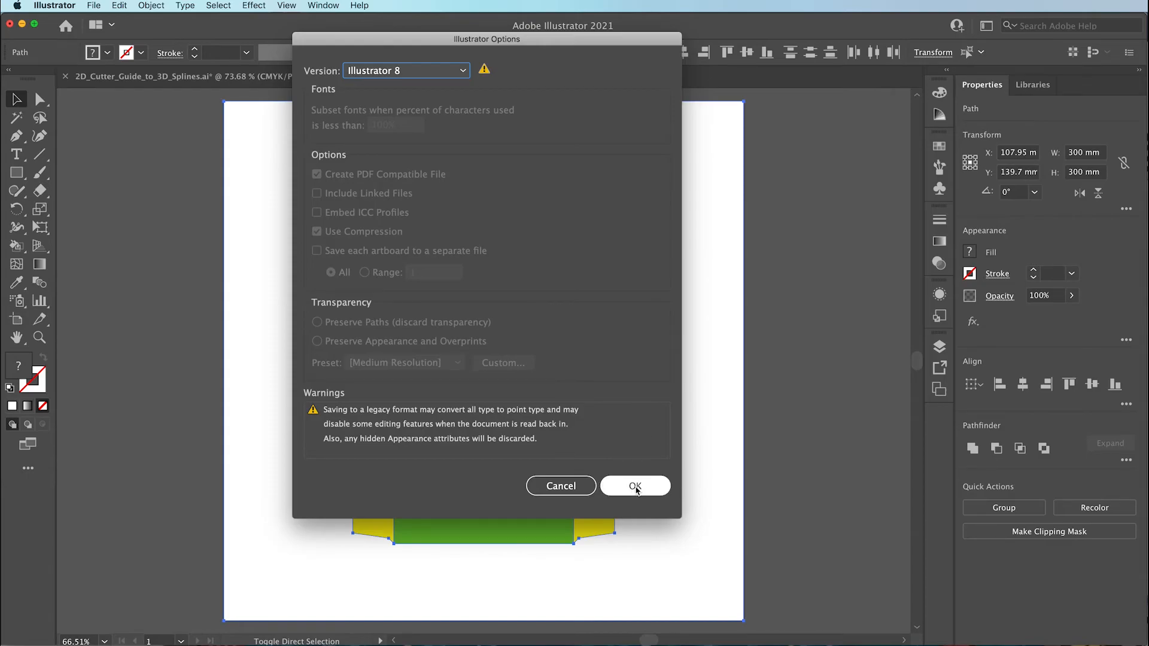
{"action": "left_click", "coordinate": [636, 487]}
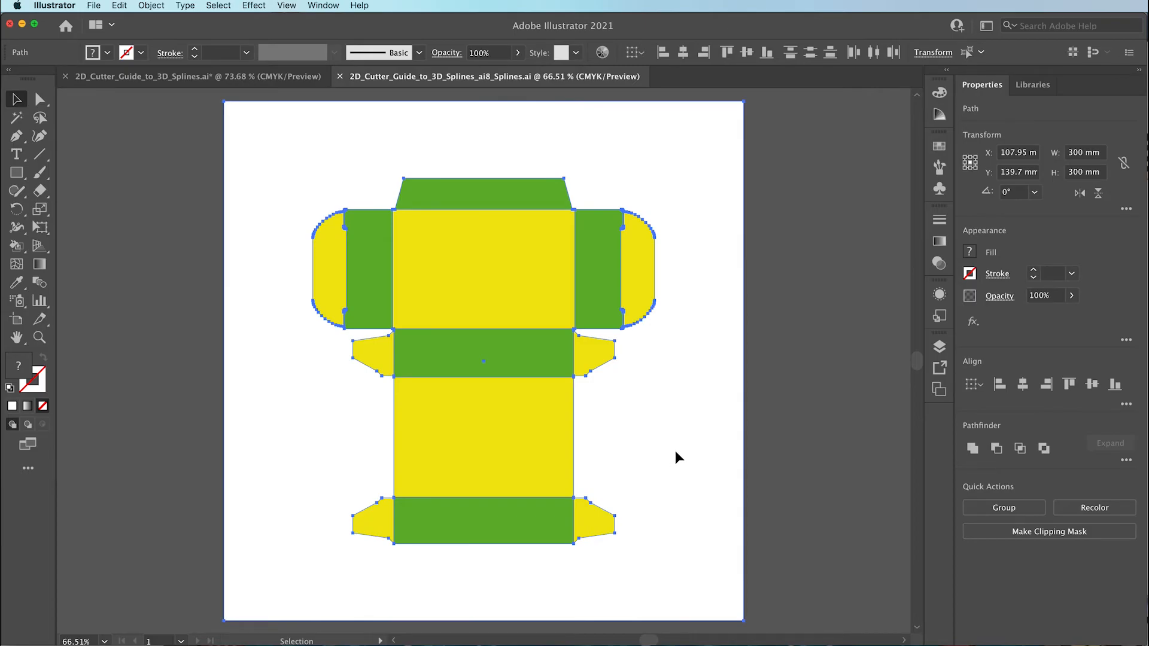
Step: Switch to Cinema 4D, start a new project and import 2D_Cutter_Guide_to_3D_Splines_ai8_Splines.ai at a scale of 1 millimetre with splines grouped
{"action": "key", "text": "super+Tab"}
{"action": "key", "text": "super+Tab"}
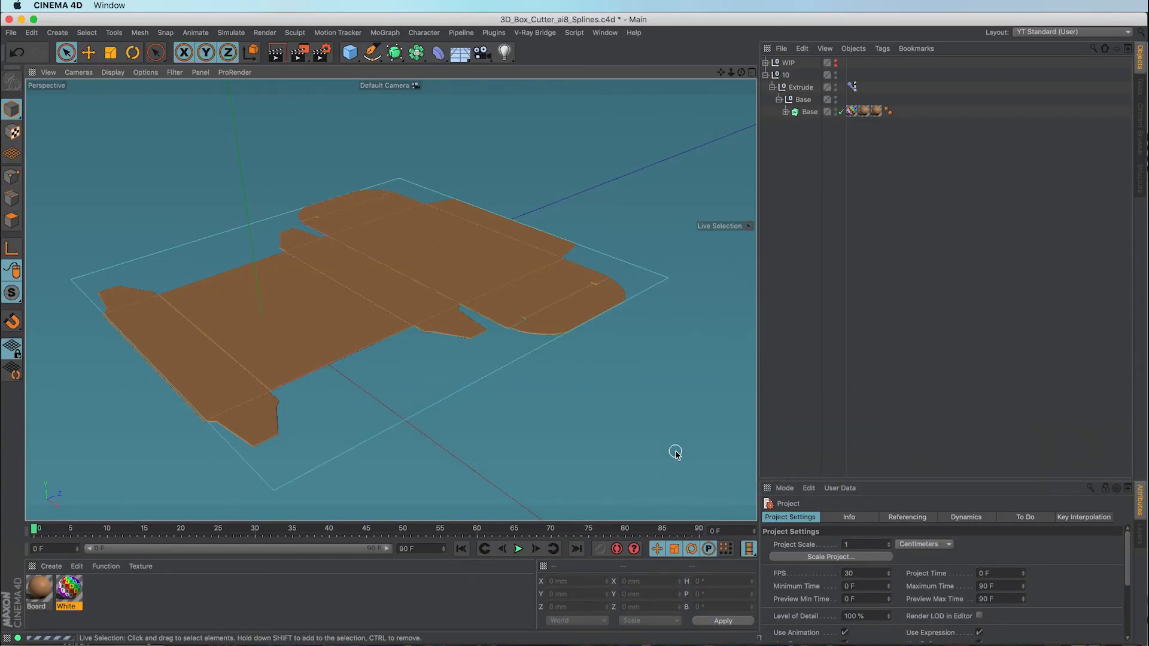
{"action": "key", "text": "super+n"}
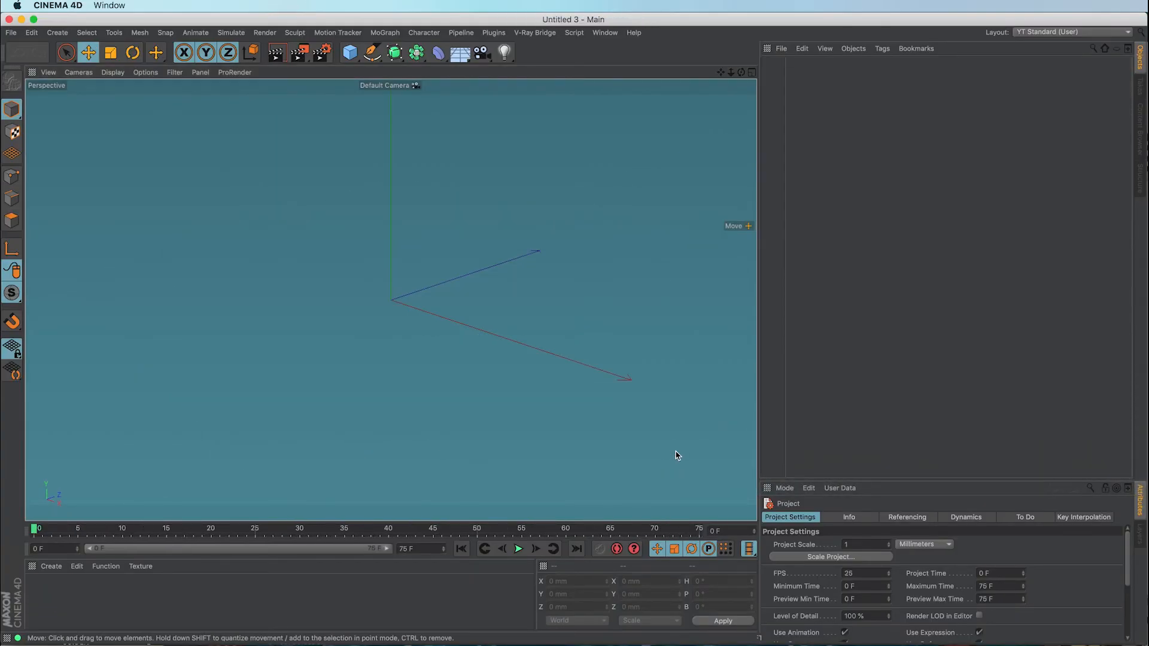
{"action": "key", "text": "super+o"}
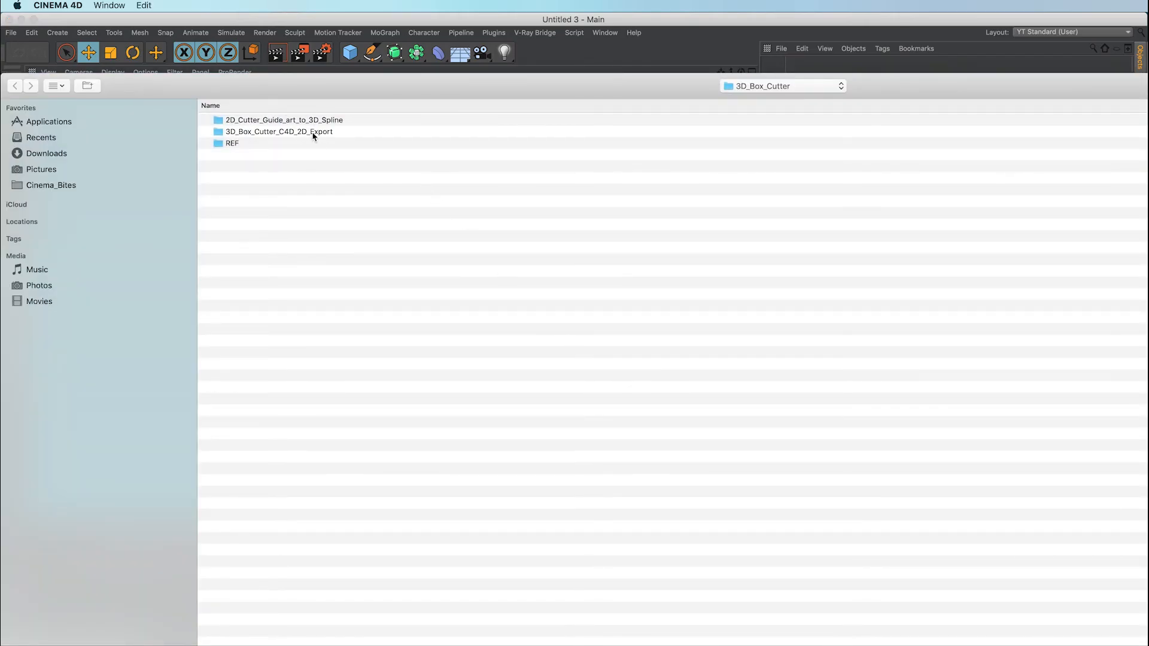
{"action": "double_click", "coordinate": [277, 120]}
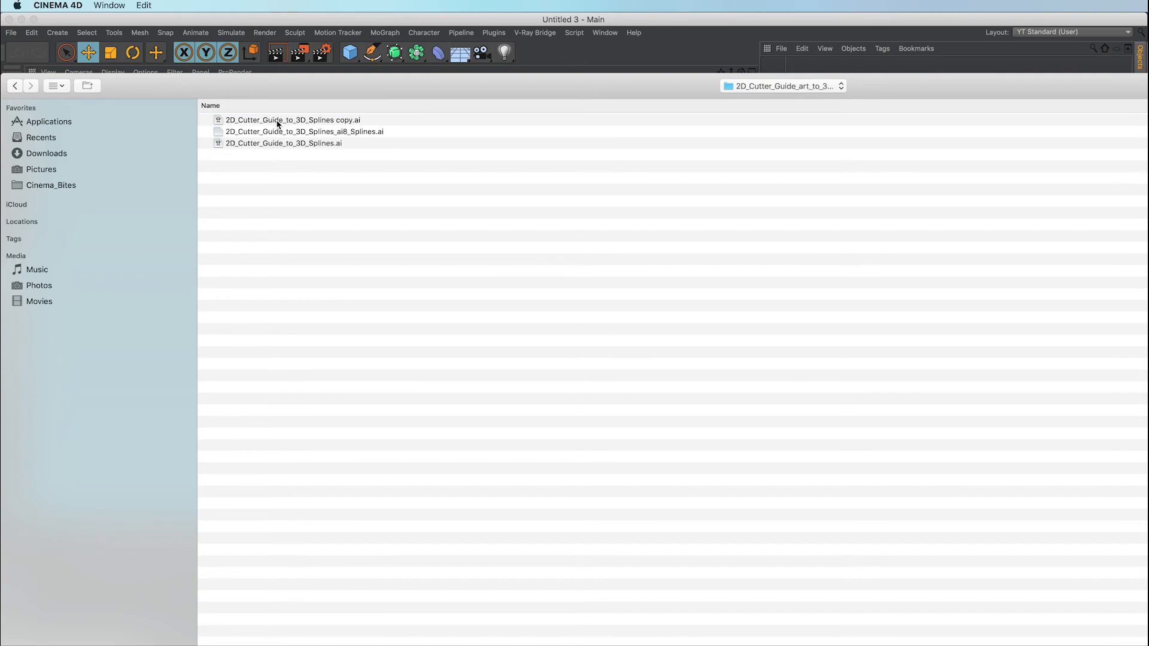
{"action": "left_click", "coordinate": [312, 133]}
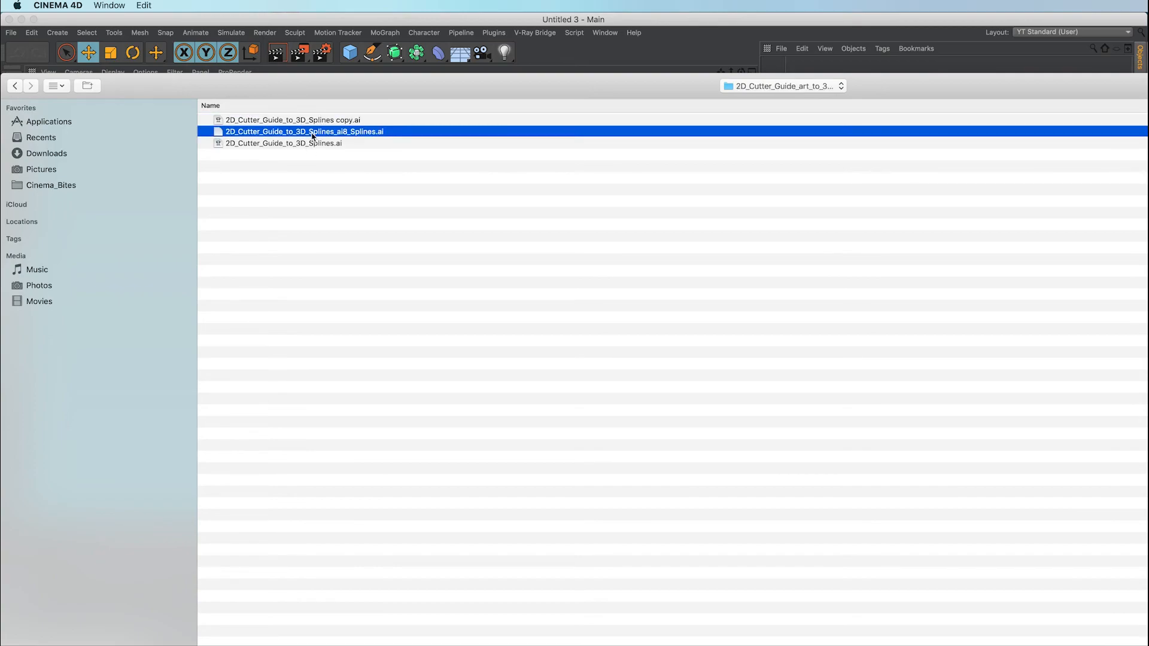
{"action": "double_click", "coordinate": [221, 135]}
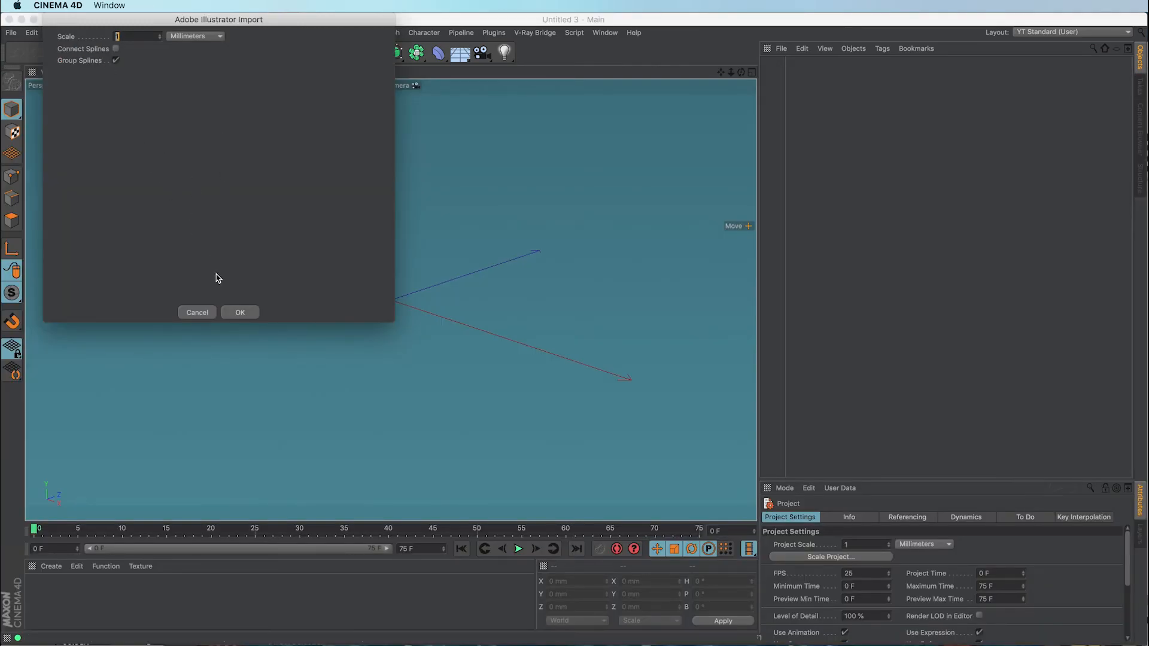
{"action": "left_click", "coordinate": [240, 313]}
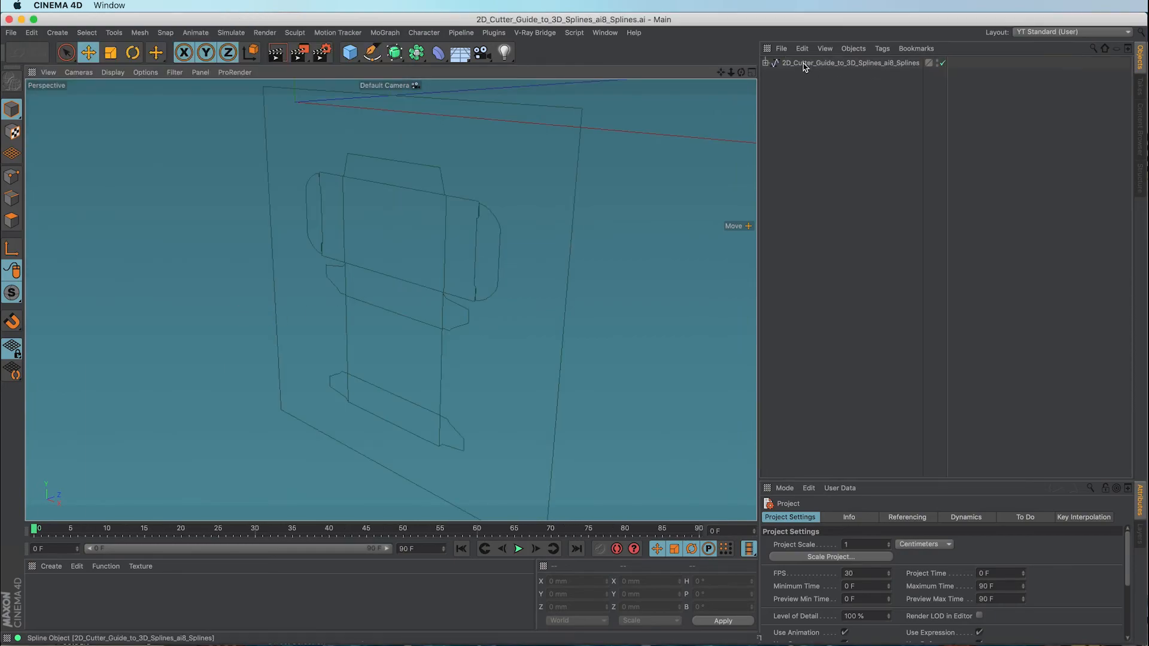
Step: Set the imported parent spline's X and Y position to 0 mm
{"action": "left_click", "coordinate": [803, 64]}
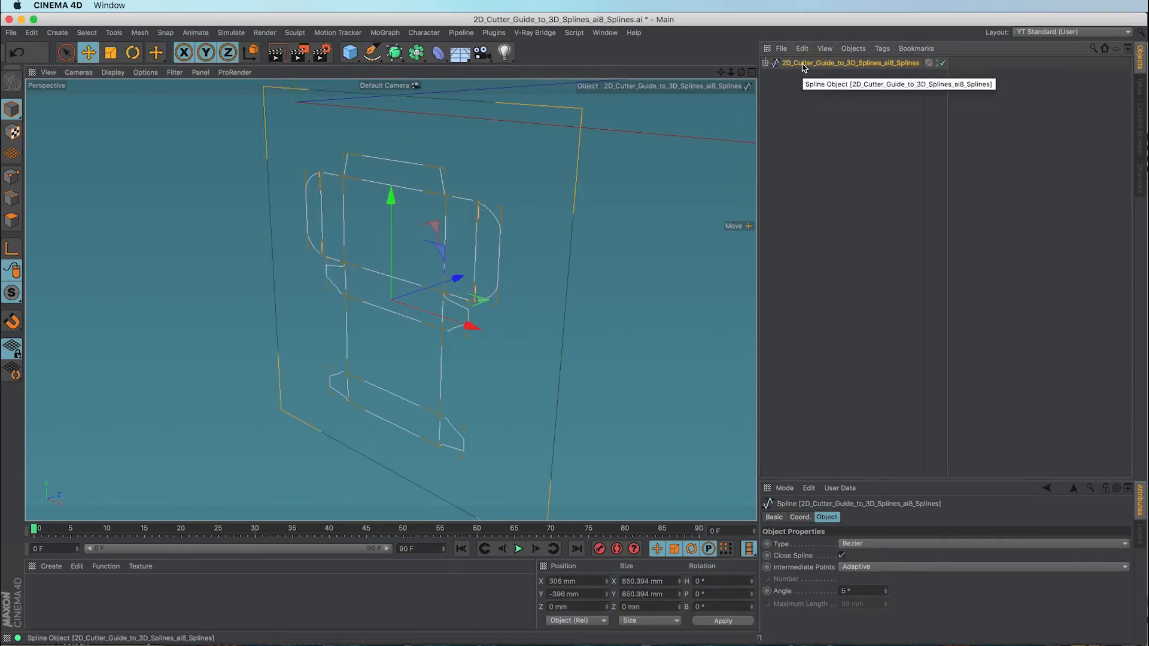
{"action": "left_click", "coordinate": [801, 518]}
{"action": "double_click", "coordinate": [814, 546]}
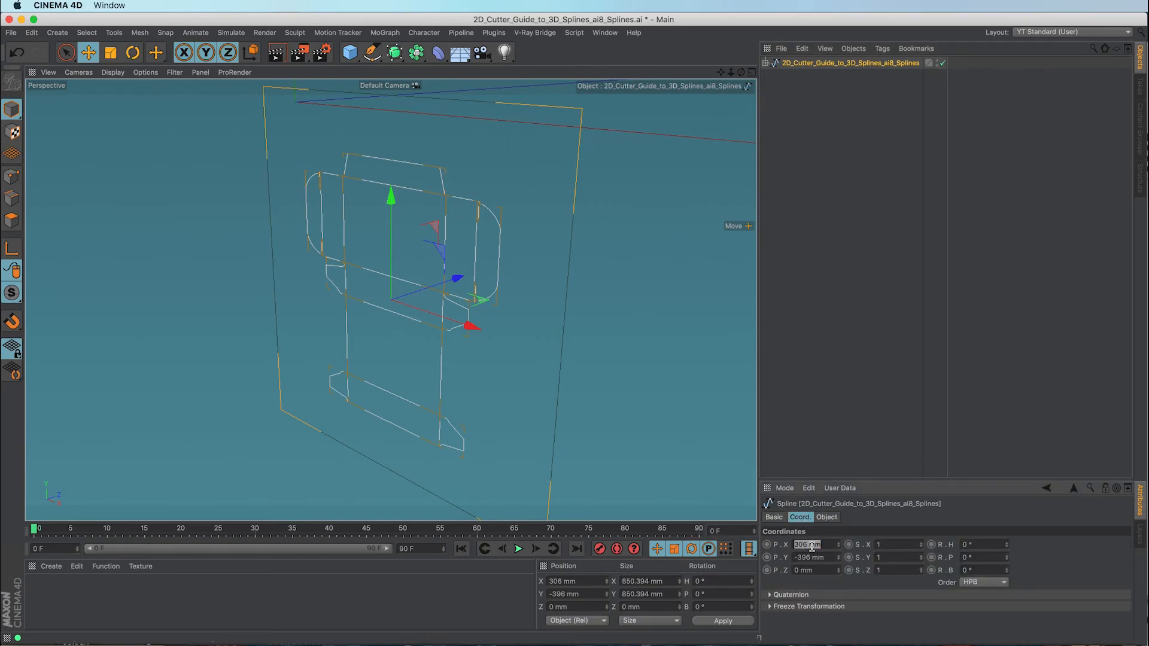
{"action": "type", "text": "0"}
{"action": "key", "text": "Tab"}
{"action": "type", "text": "0"}
{"action": "key", "text": "Return"}
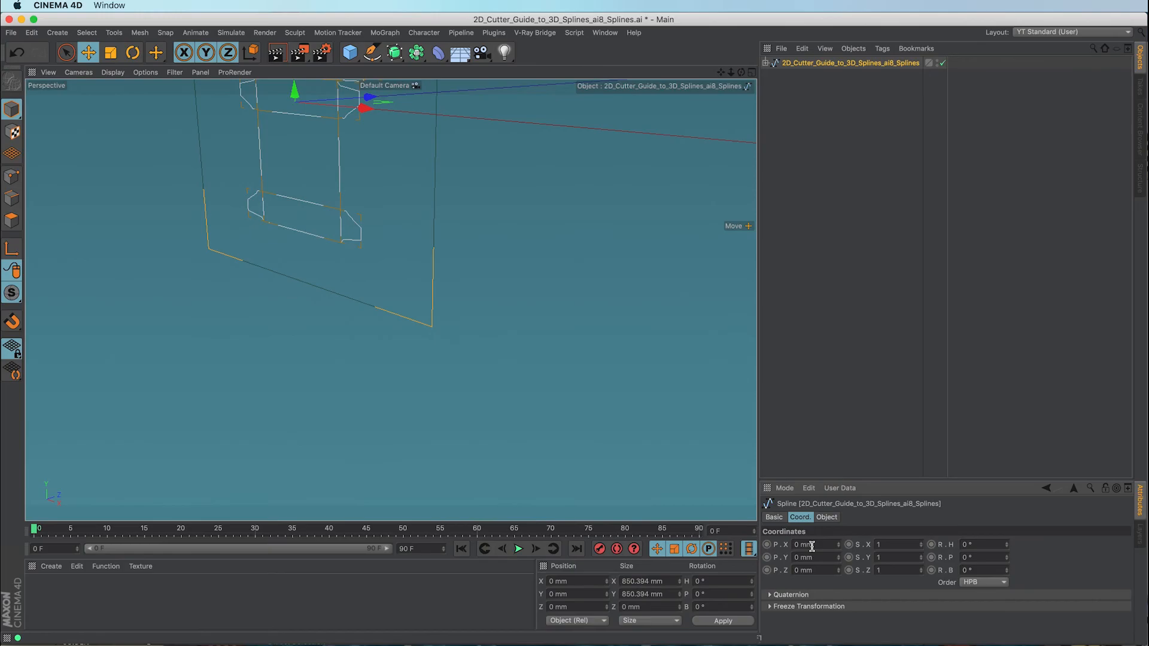
Step: Rotate the parent spline to a pitch of -90° so the cutter guide lies flat, and deselect it
{"action": "key", "text": "h"}
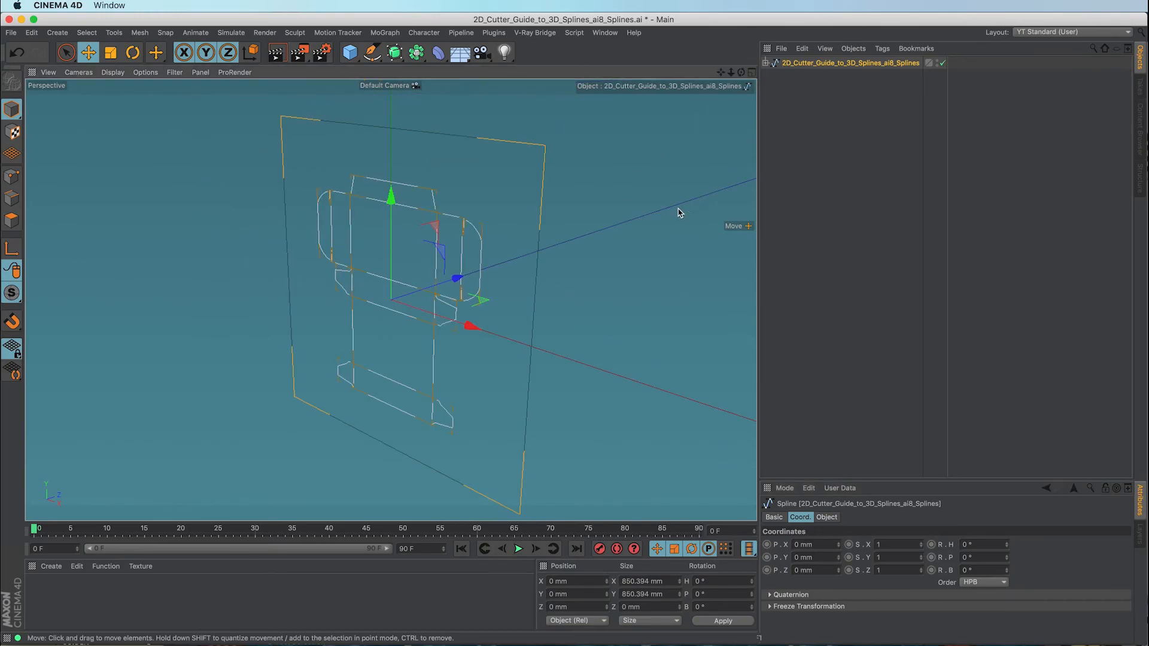
{"action": "key", "text": "r"}
{"action": "left_click_drag", "start_coordinate": [345, 299], "coordinate": [404, 245]}
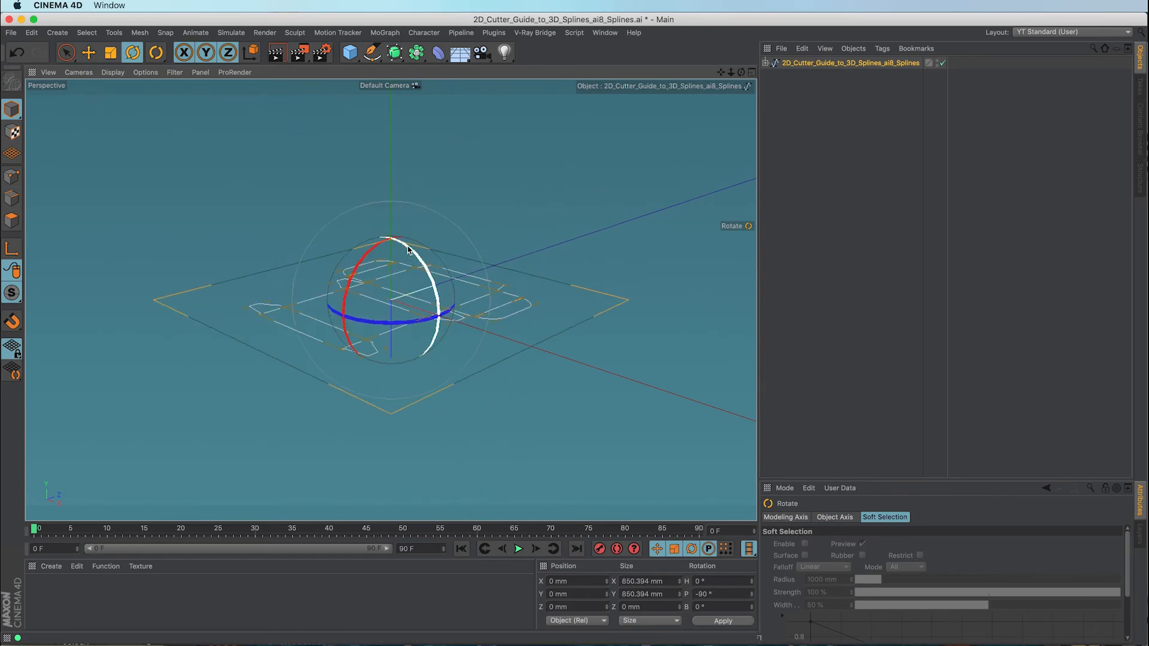
{"action": "left_click", "coordinate": [824, 132]}
Step: Examine the child paths inside the imported spline group and the group's overall size
{"action": "left_click", "coordinate": [766, 63]}
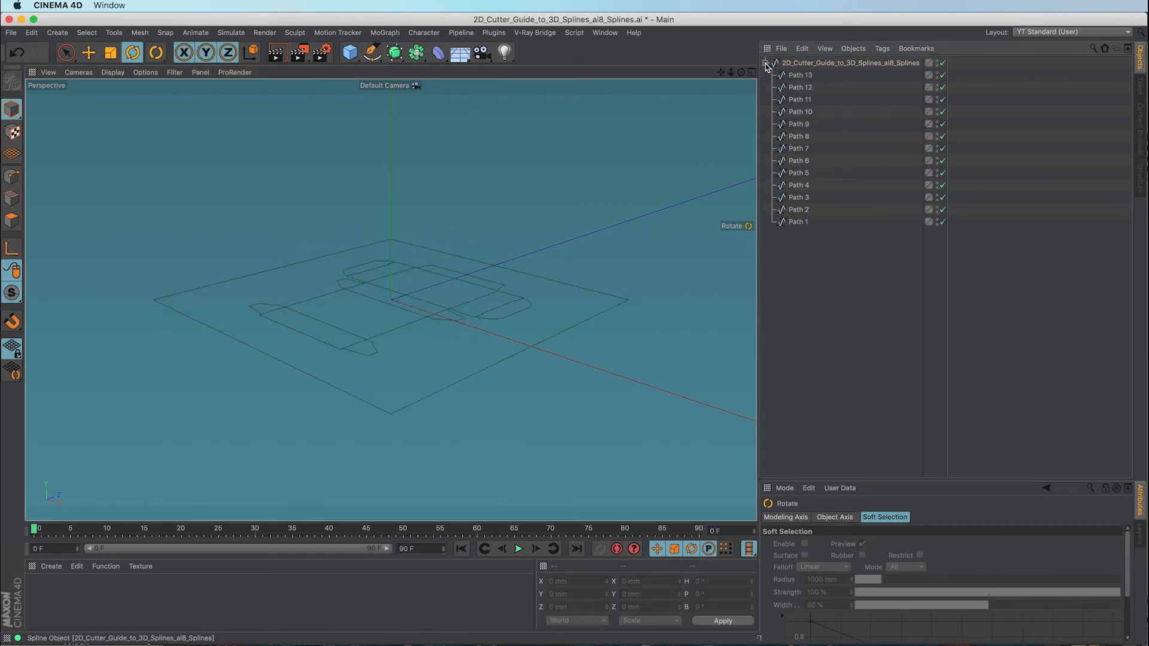
{"action": "left_click", "coordinate": [792, 64]}
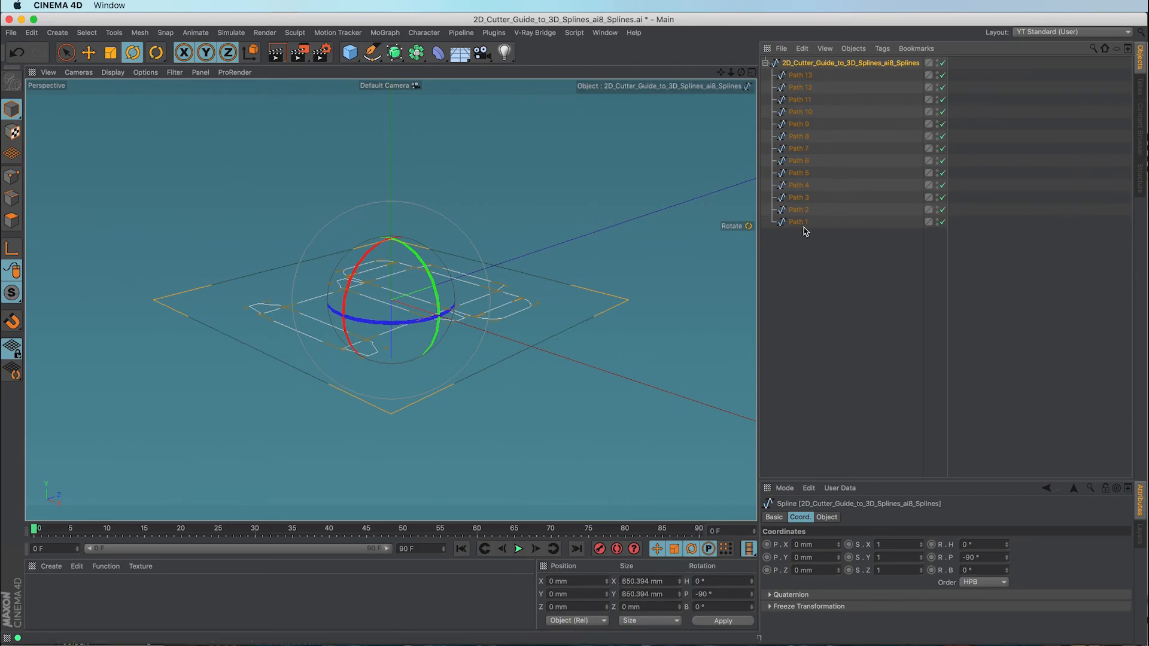
{"action": "left_click", "coordinate": [766, 63]}
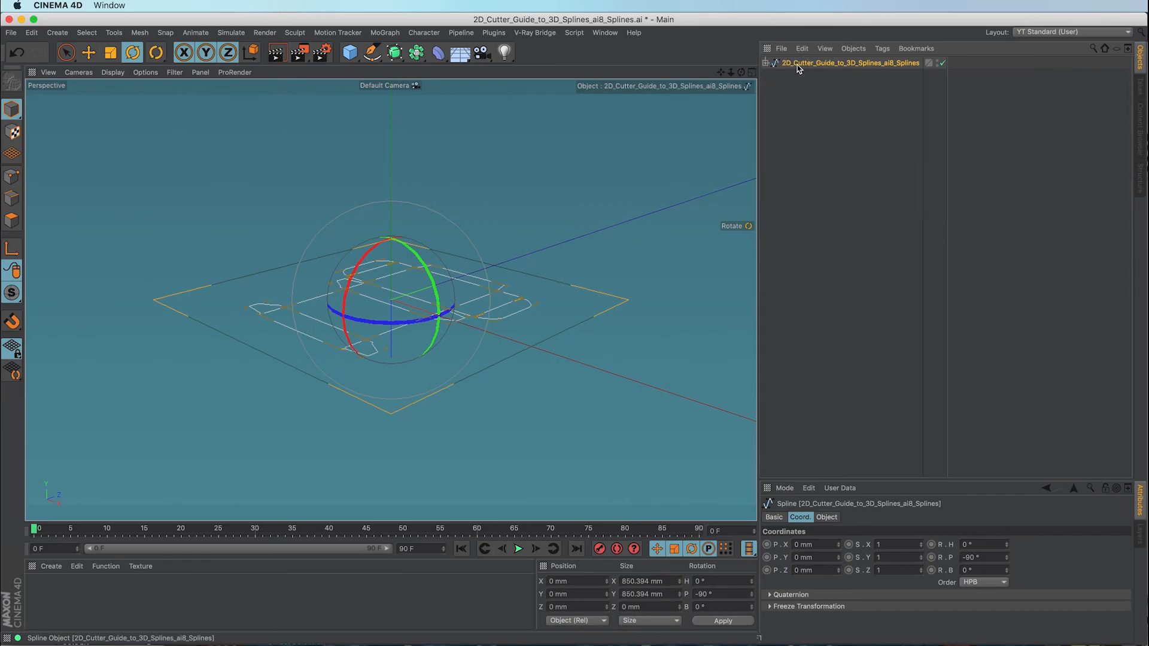
{"action": "left_click_drag", "start_coordinate": [667, 587], "coordinate": [619, 584]}
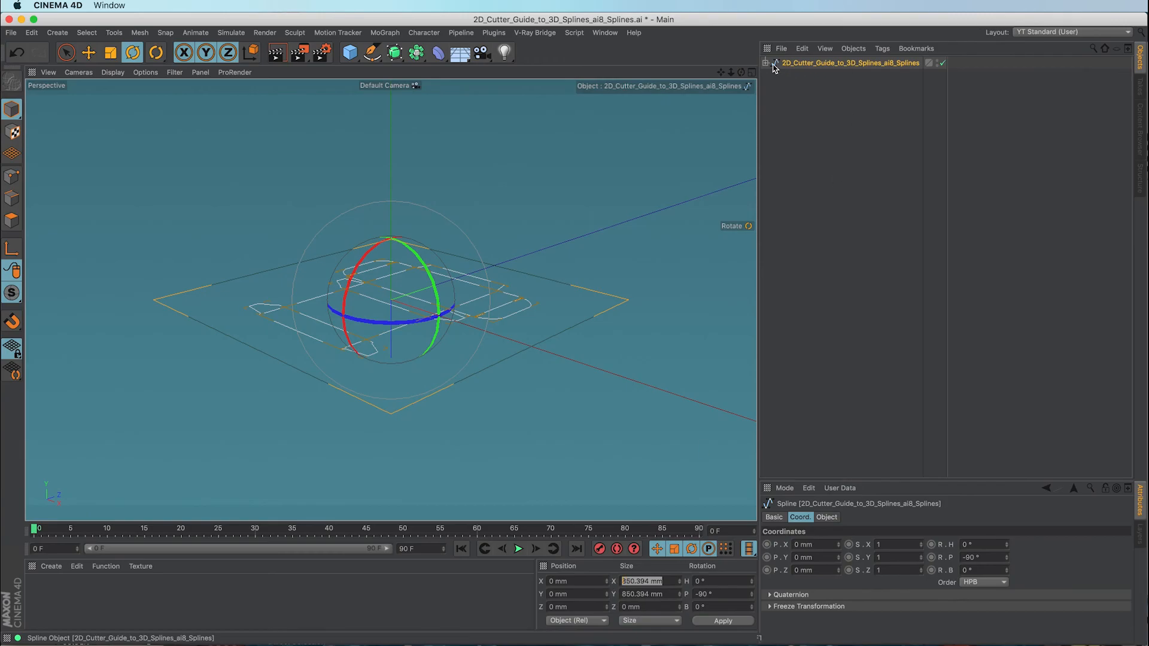
{"action": "left_click", "coordinate": [766, 63]}
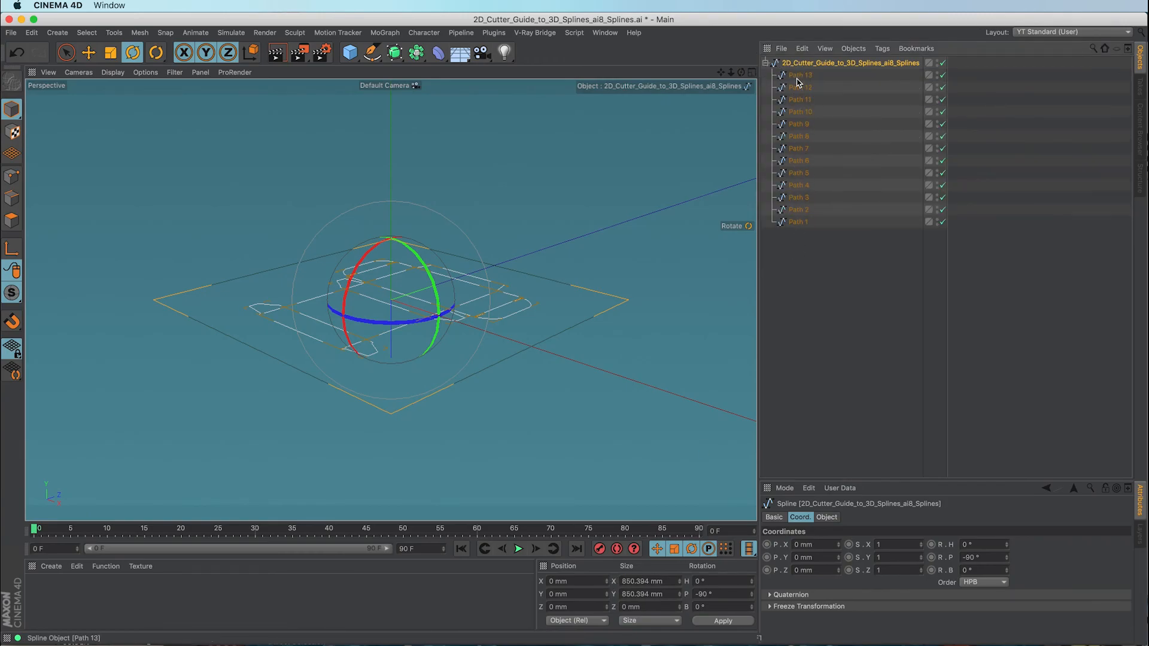
Step: Resize the parent cutter guide spline to 300 mm in both X and Y, and deselect it
{"action": "left_click", "coordinate": [767, 62]}
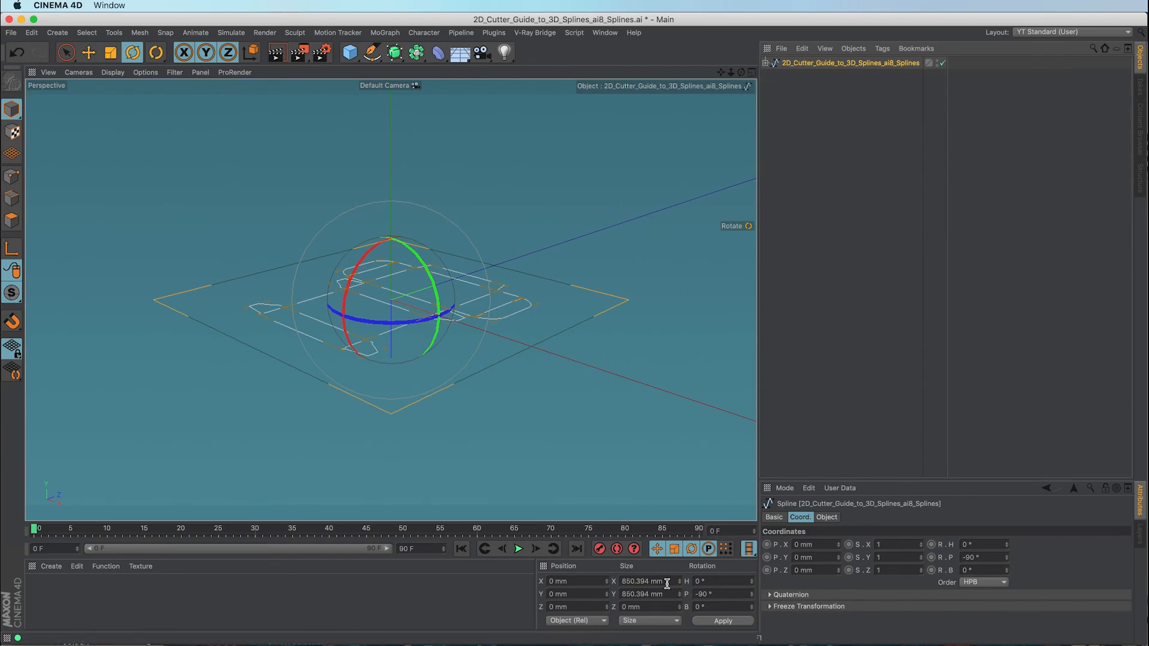
{"action": "left_click_drag", "start_coordinate": [666, 584], "coordinate": [617, 585]}
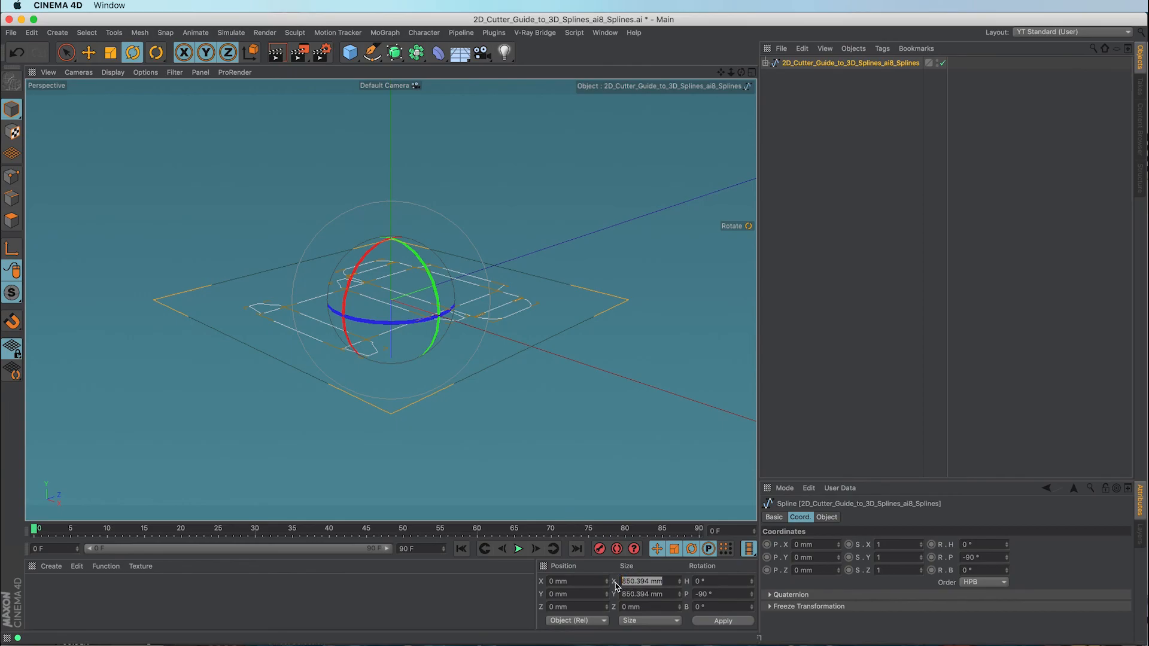
{"action": "type", "text": "300"}
{"action": "key", "text": "Tab"}
{"action": "type", "text": "30"}
{"action": "key", "text": "Return"}
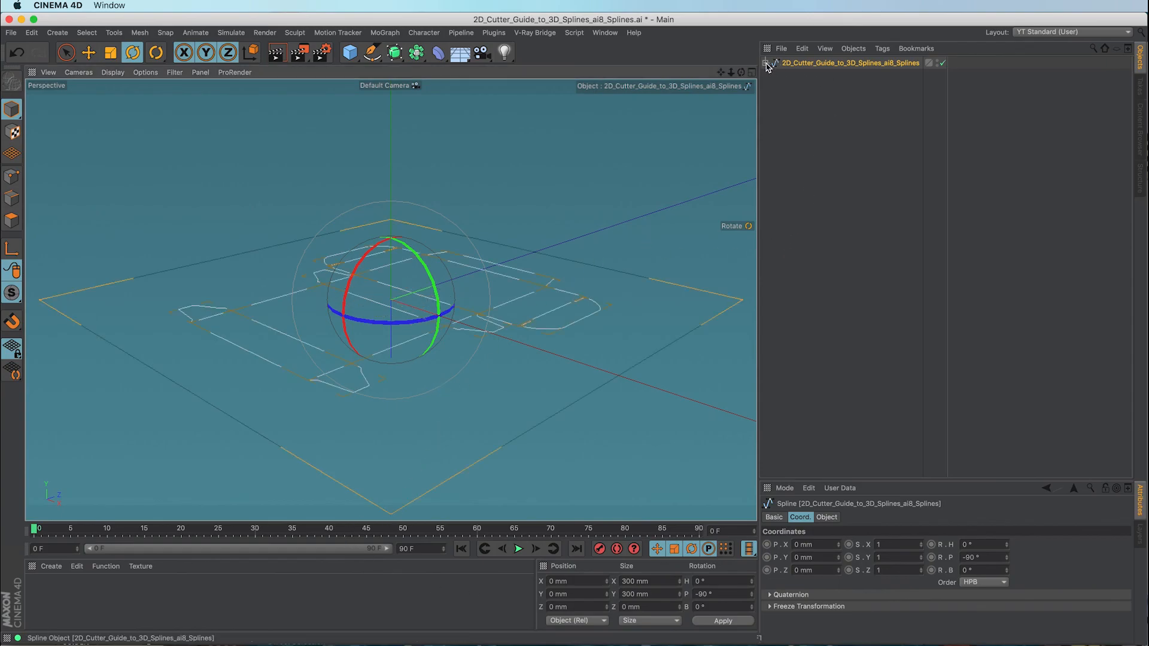
{"action": "left_click", "coordinate": [798, 110]}
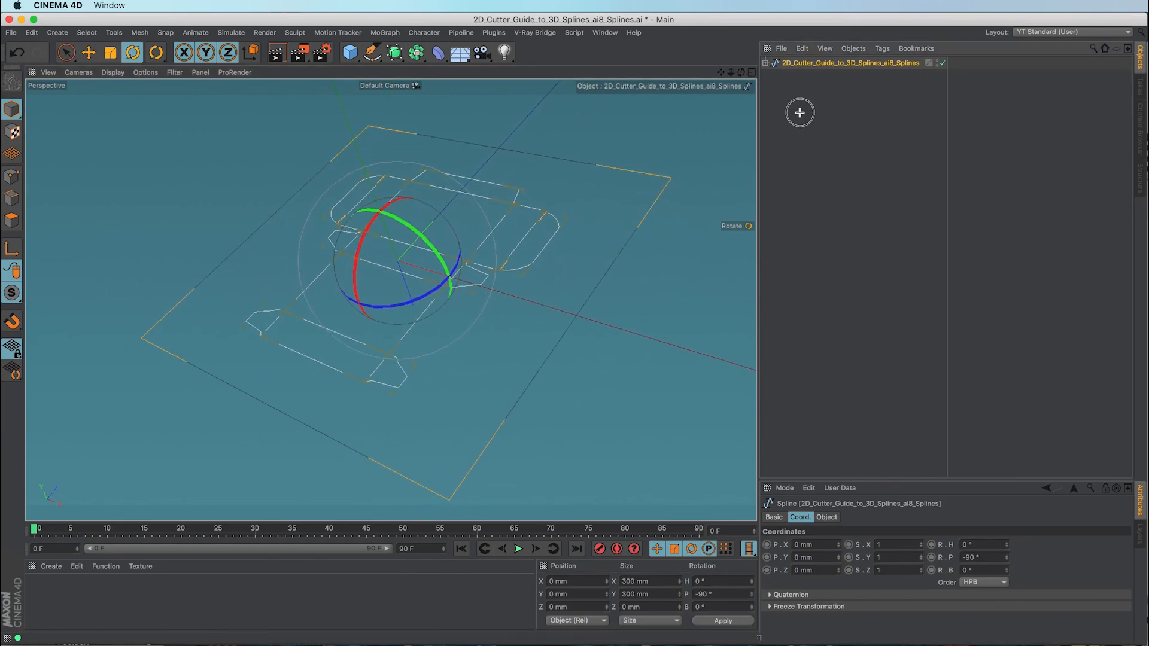
Step: Examine the child paths from Path 12 to Path 6 one by one with the Live Selection tool, and clear the selection
{"action": "left_click", "coordinate": [765, 62]}
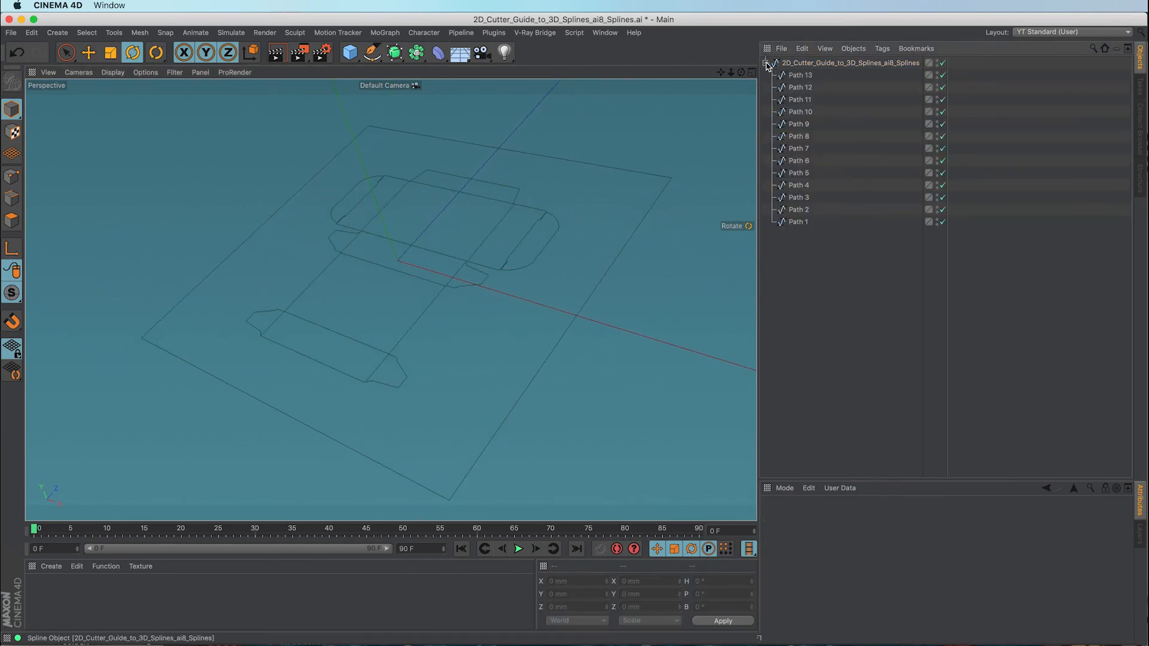
{"action": "left_click", "coordinate": [801, 88]}
{"action": "left_click", "coordinate": [66, 53]}
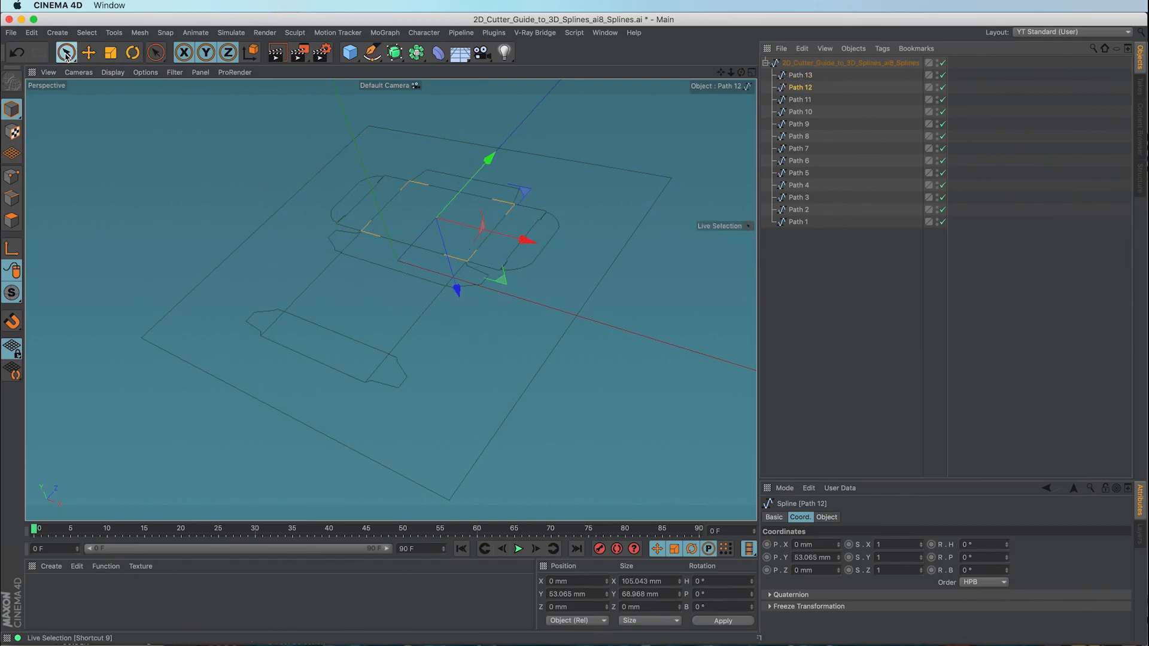
{"action": "left_click", "coordinate": [800, 99]}
{"action": "left_click", "coordinate": [801, 112]}
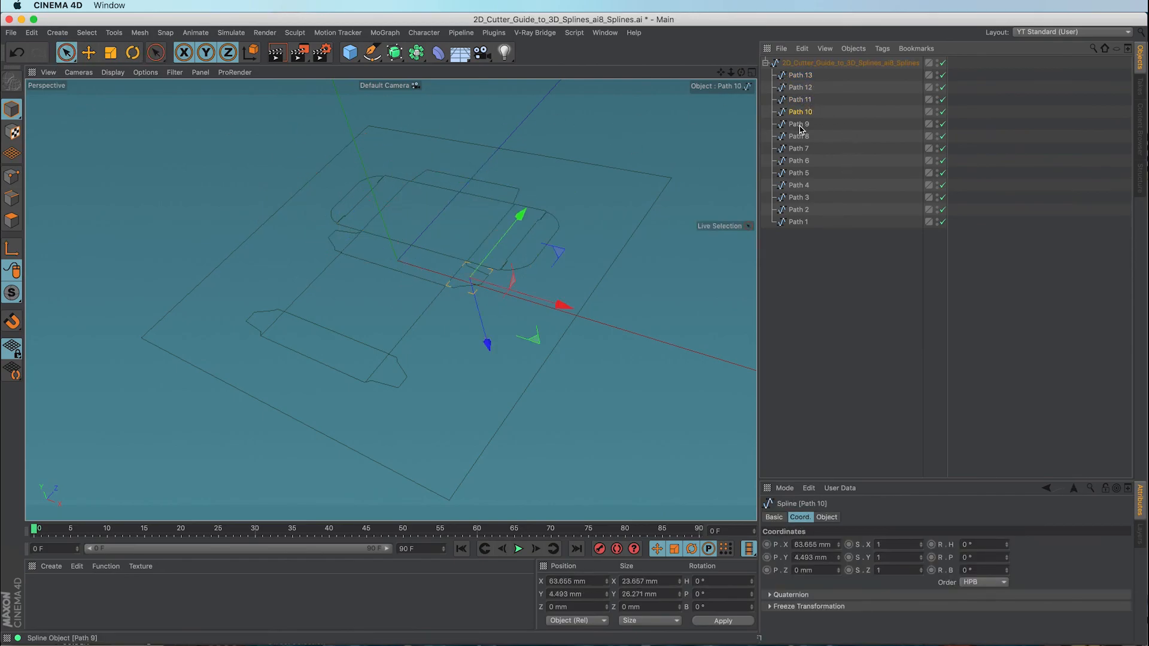
{"action": "left_click", "coordinate": [799, 123]}
{"action": "left_click", "coordinate": [799, 137]}
{"action": "left_click", "coordinate": [799, 148]}
{"action": "left_click", "coordinate": [798, 162]}
{"action": "left_click", "coordinate": [815, 299]}
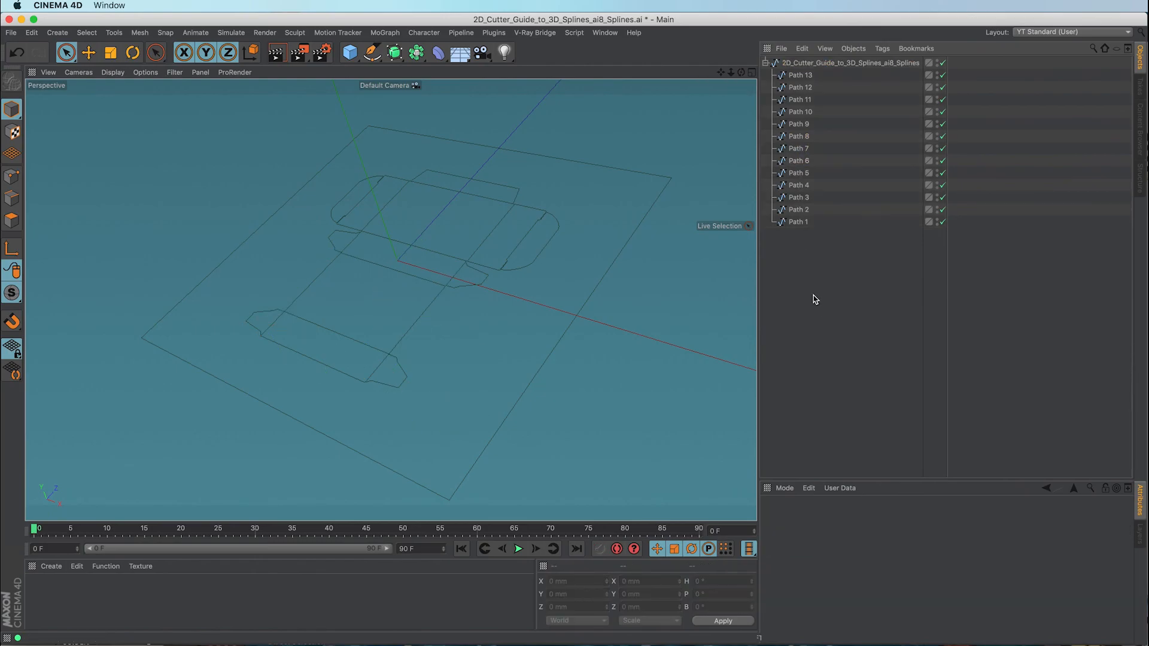